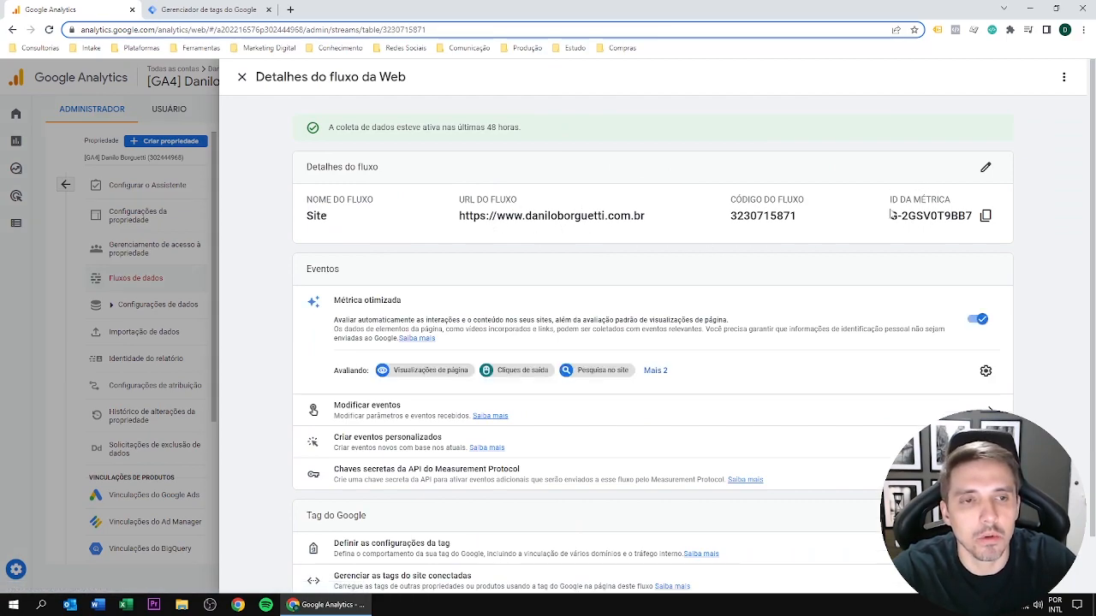
Copy the Site stream's metric ID and create a new user-defined variable of type Permanente in Google Tag Manager.
click(985, 220)
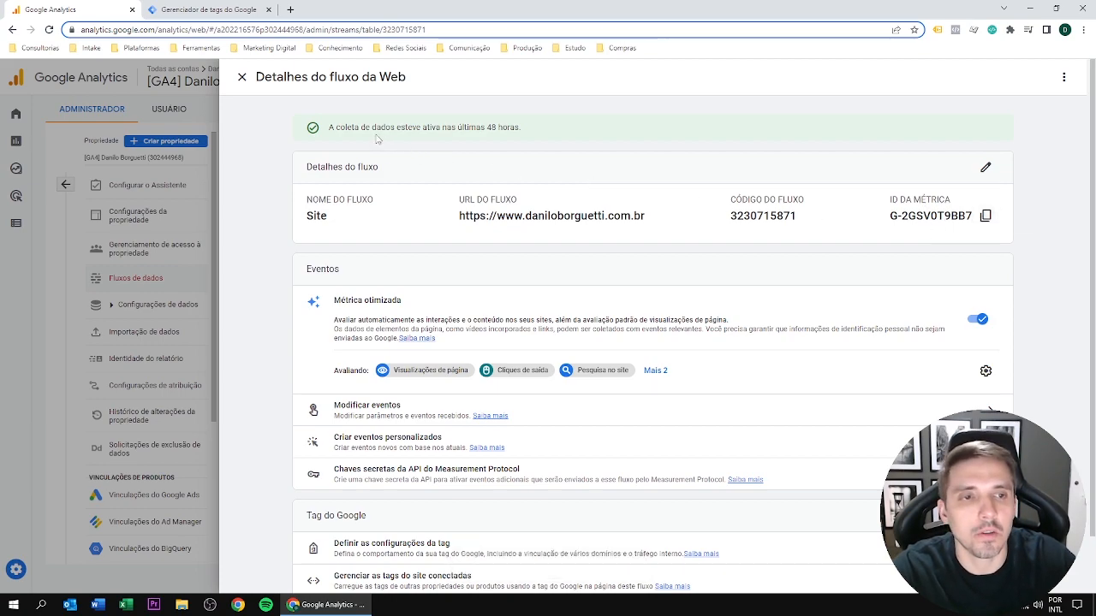
click(206, 11)
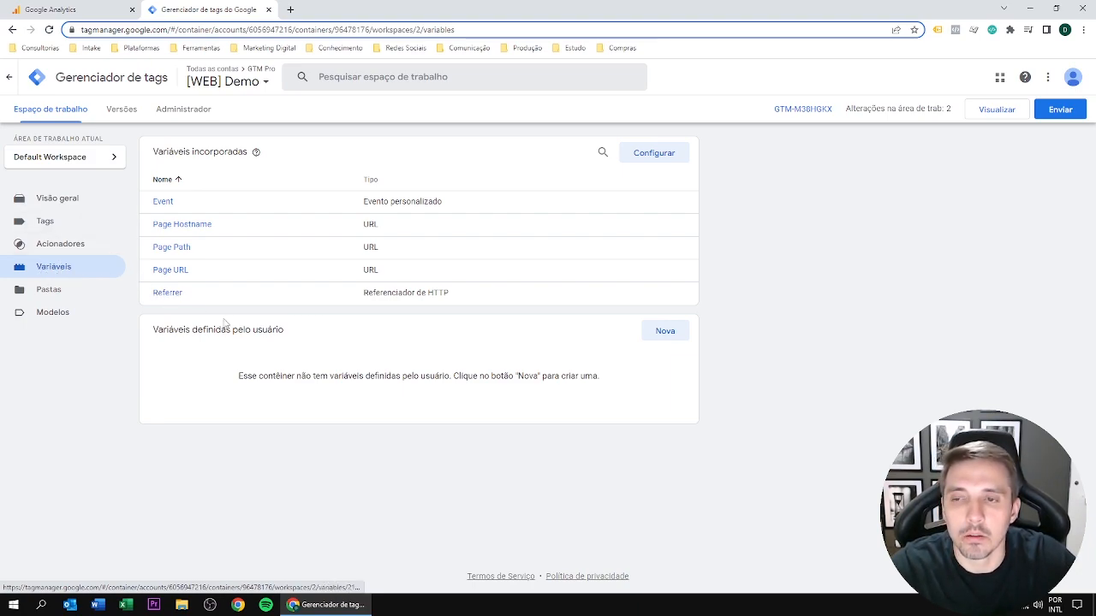
click(664, 337)
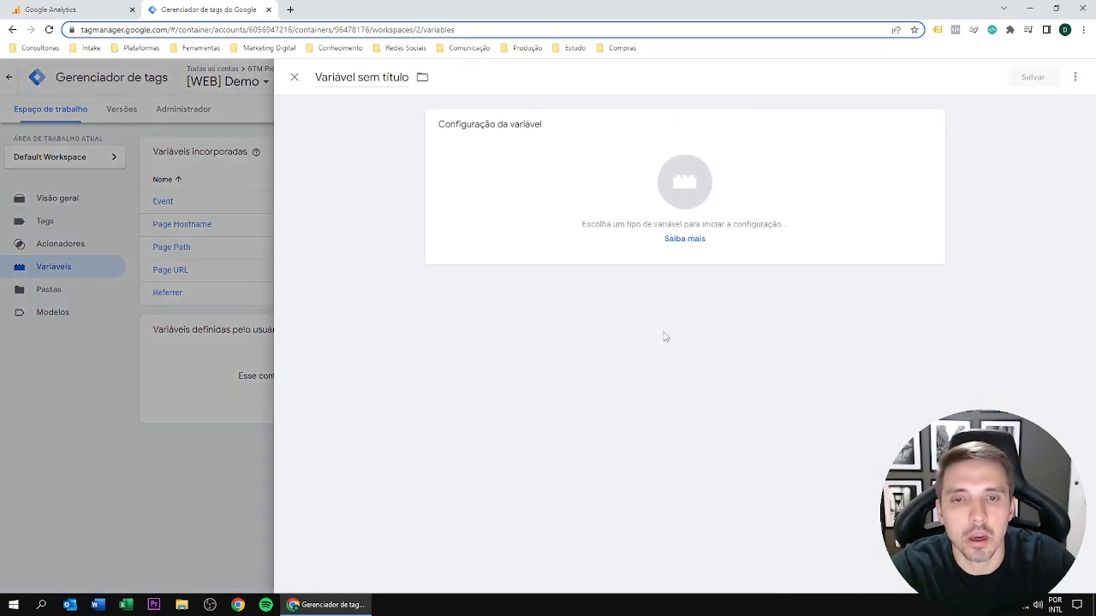
click(719, 200)
click(1074, 77)
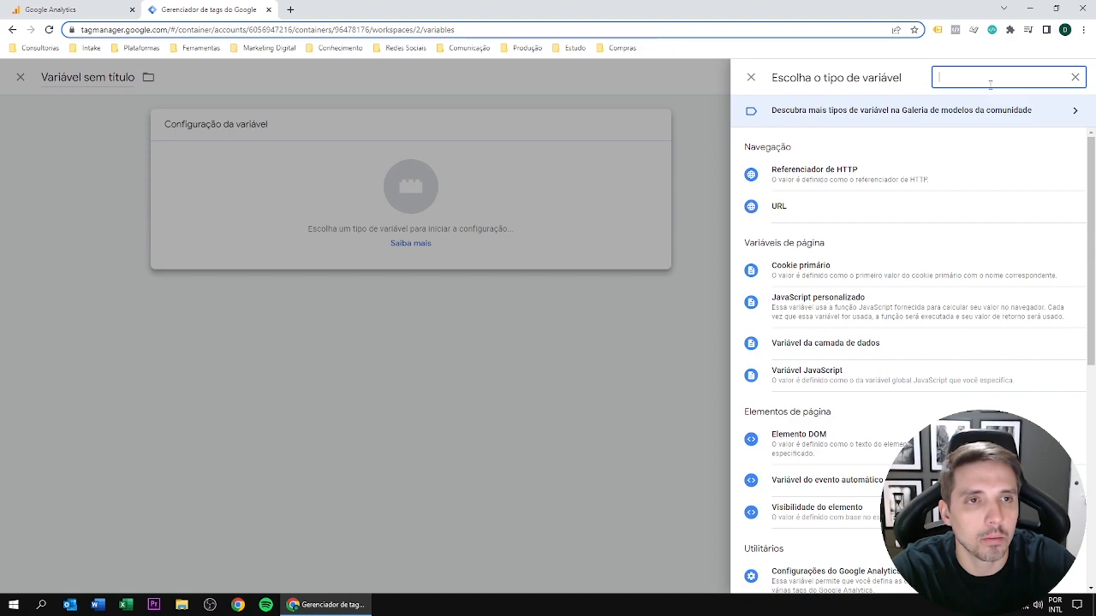
text(perma)
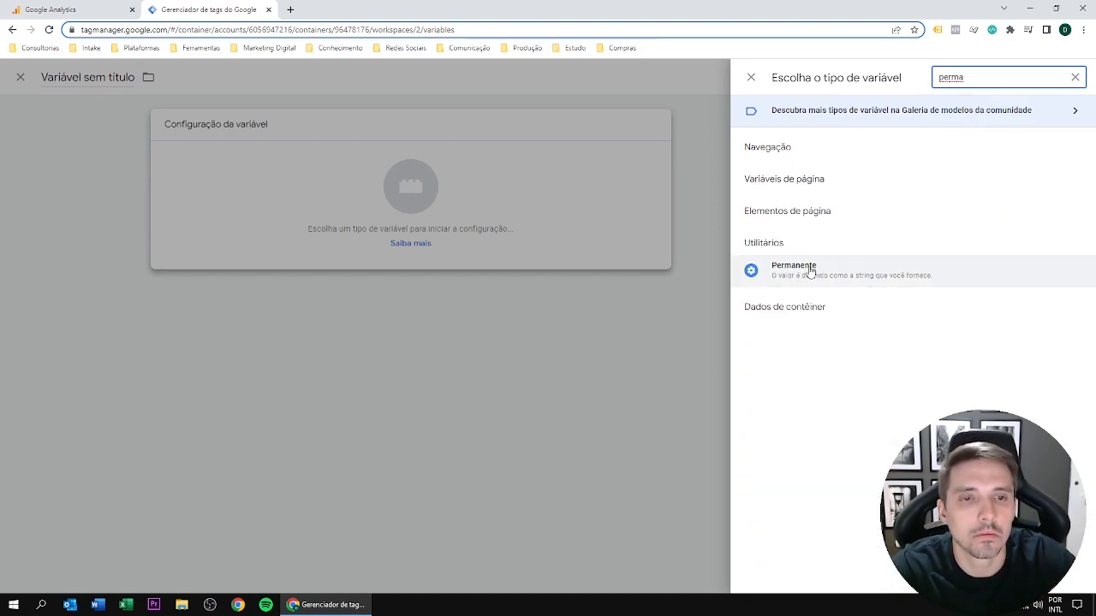
click(811, 266)
Set the variable's value to the copied metric ID and save it as [Google Analytics GA4] Tag Id.
click(469, 242)
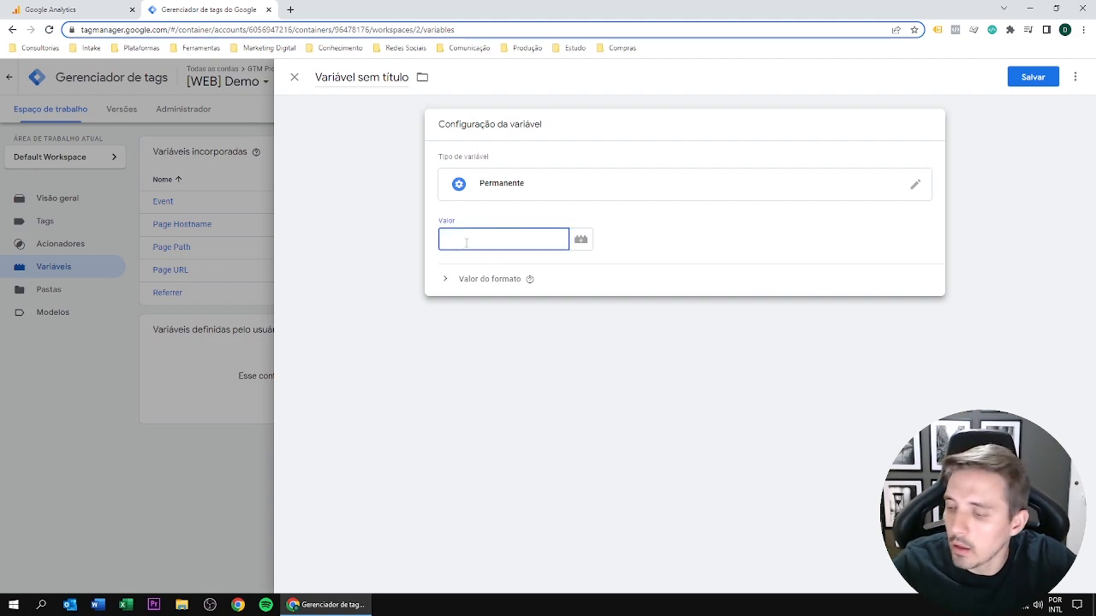
key(ctrl+v)
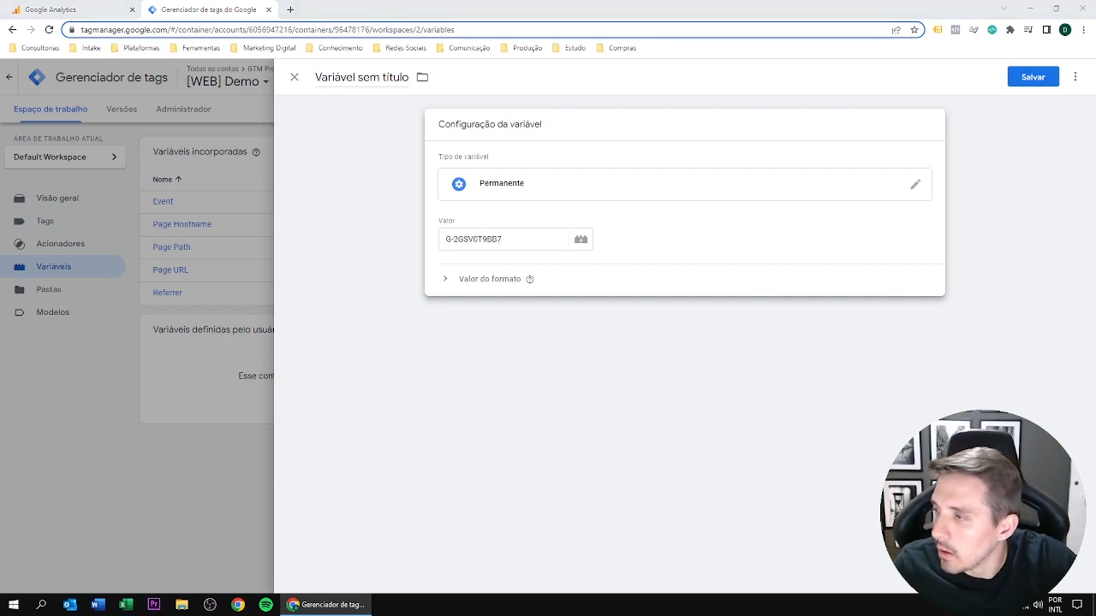
drag(316, 78, 405, 78)
key(ctrl+v)
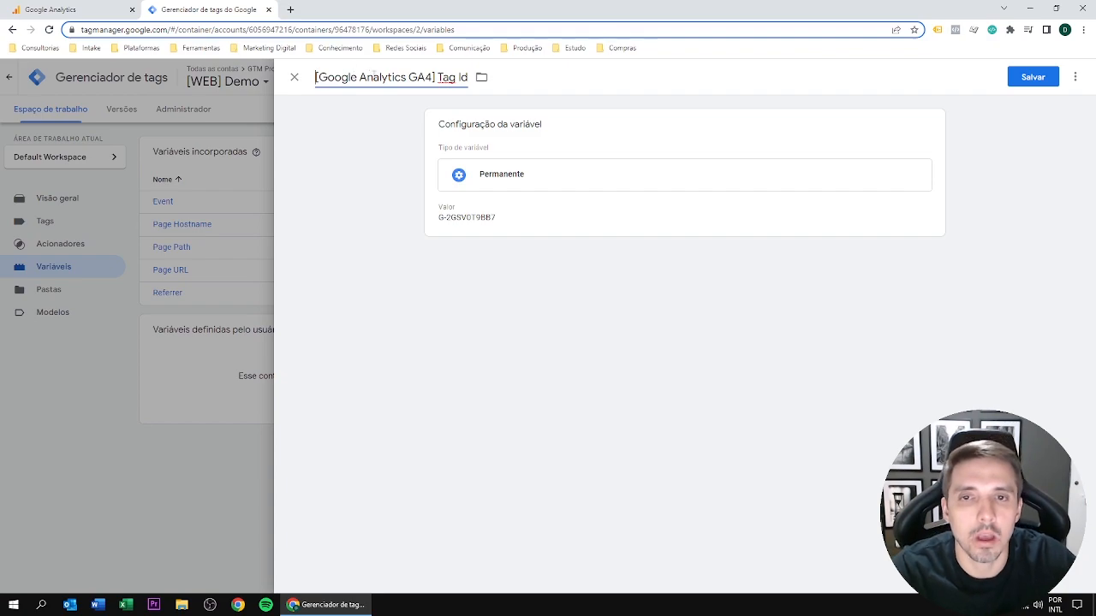
click(1027, 77)
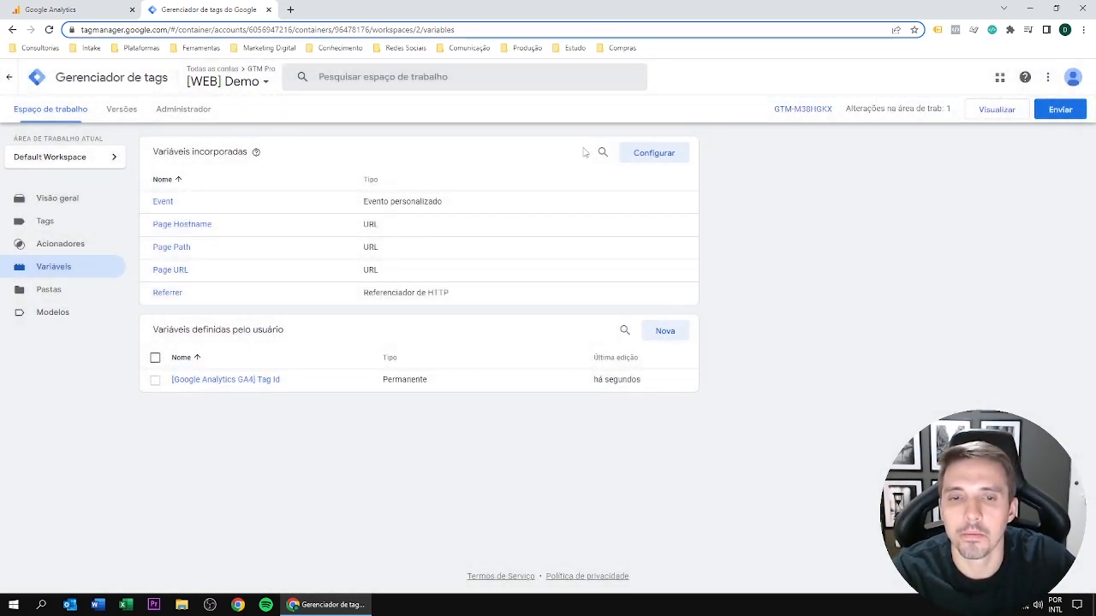
Create a GA4 configuration tag with {{[Google Analytics GA4] Tag Id}} as its metric ID and All Pages as its trigger.
click(58, 225)
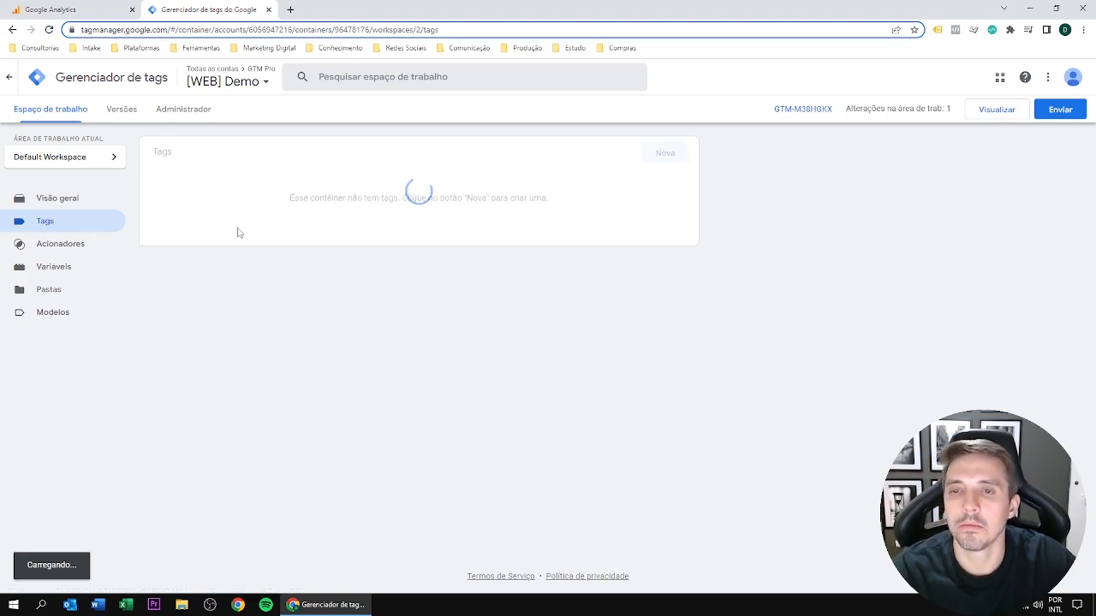
click(675, 161)
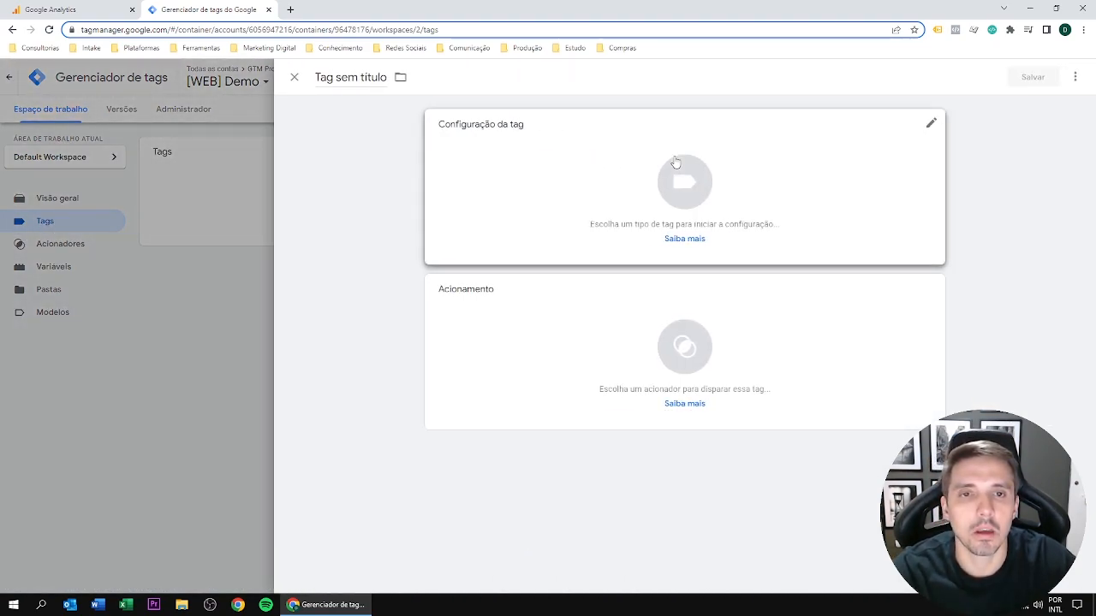
click(700, 183)
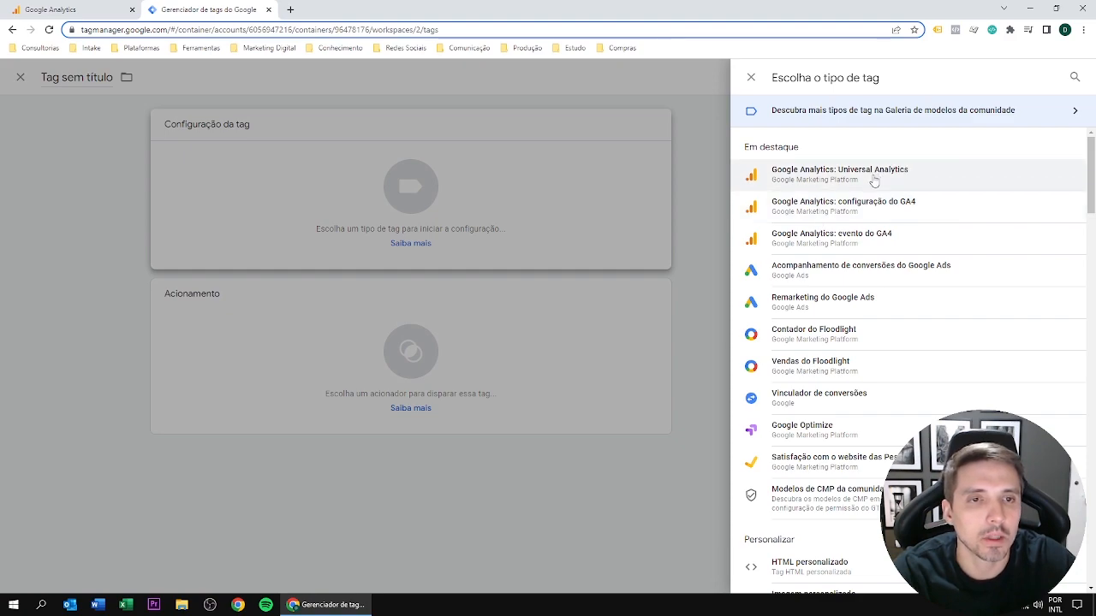
click(868, 208)
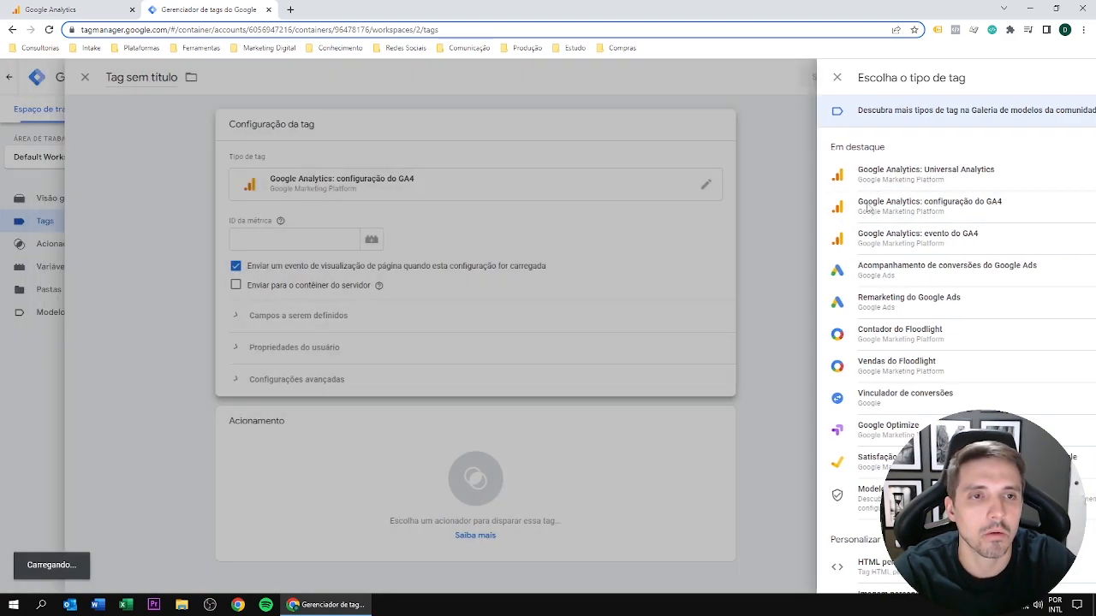
click(485, 240)
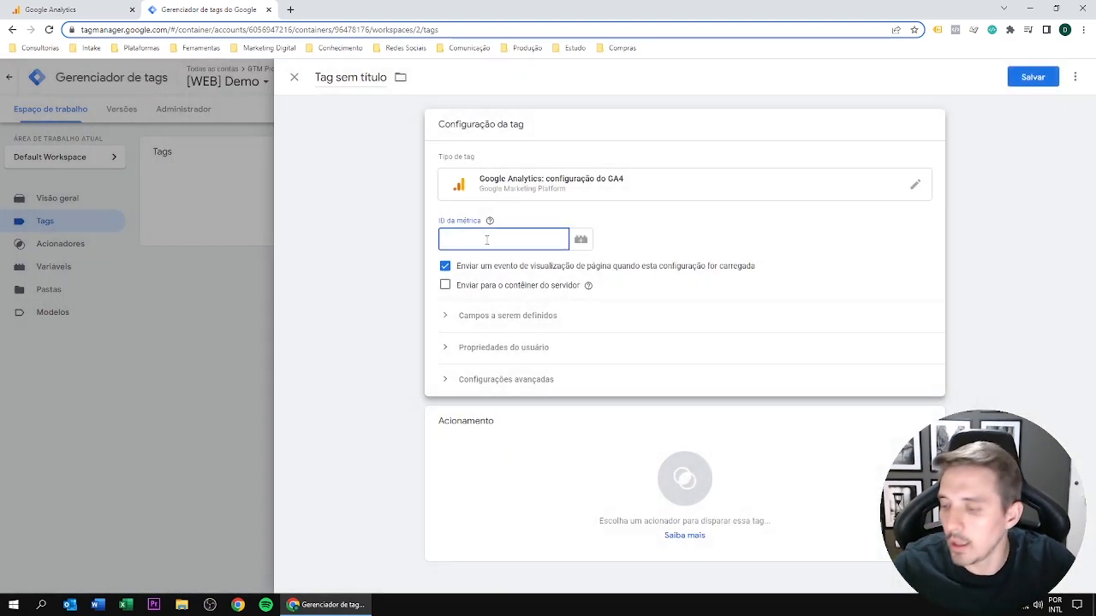
text({{)
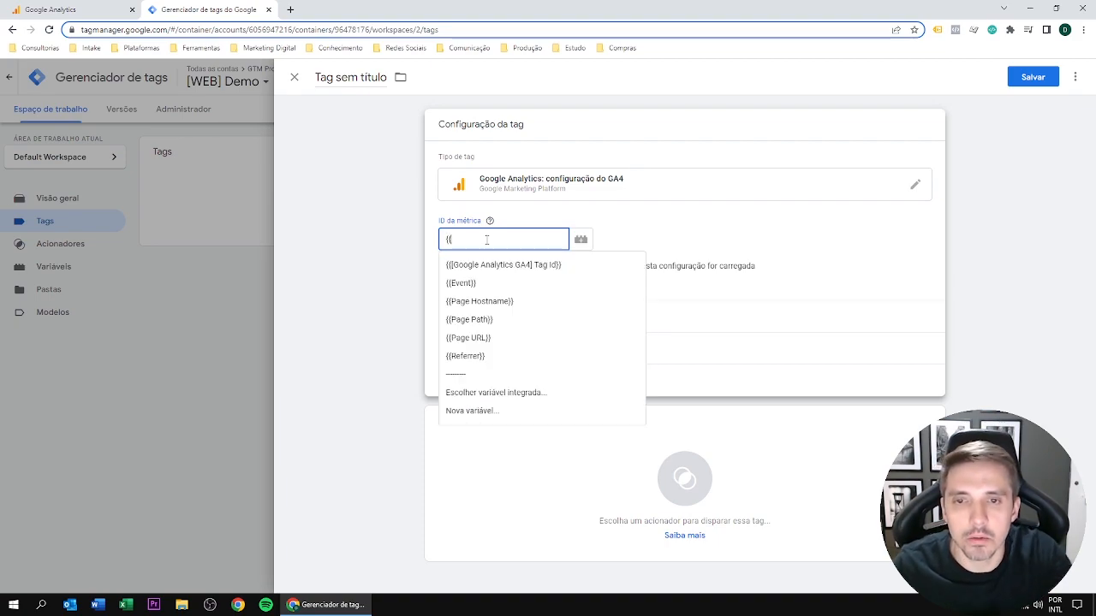
click(498, 265)
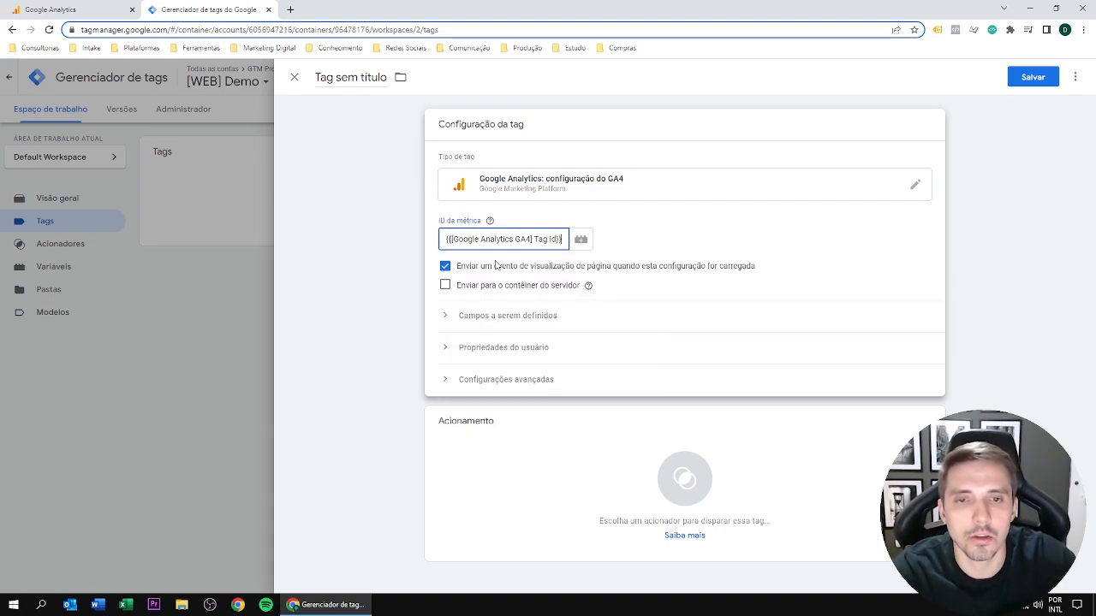
click(707, 445)
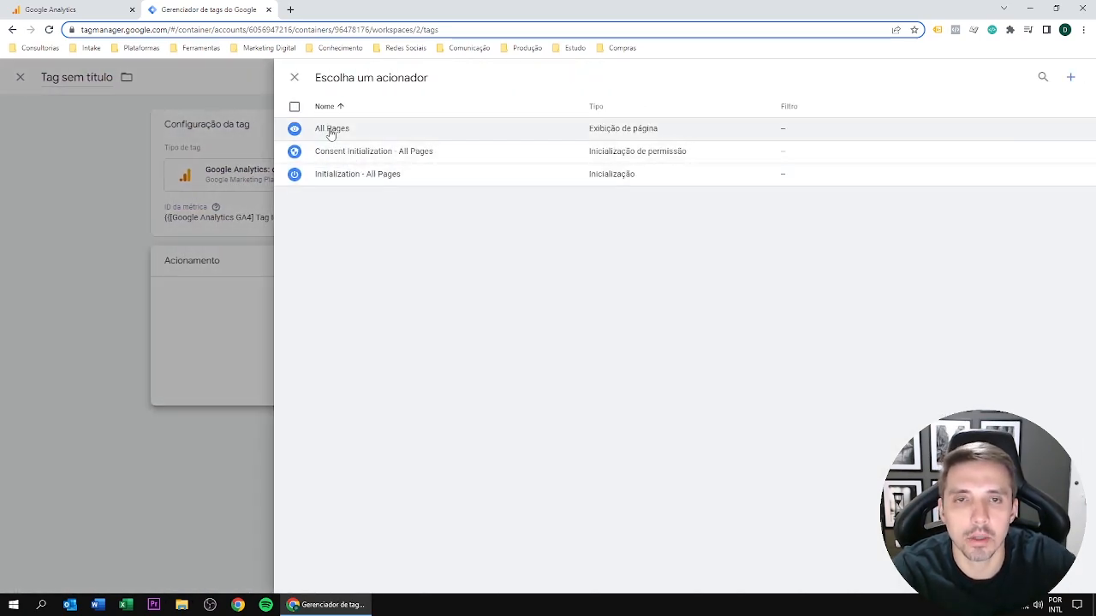
click(331, 130)
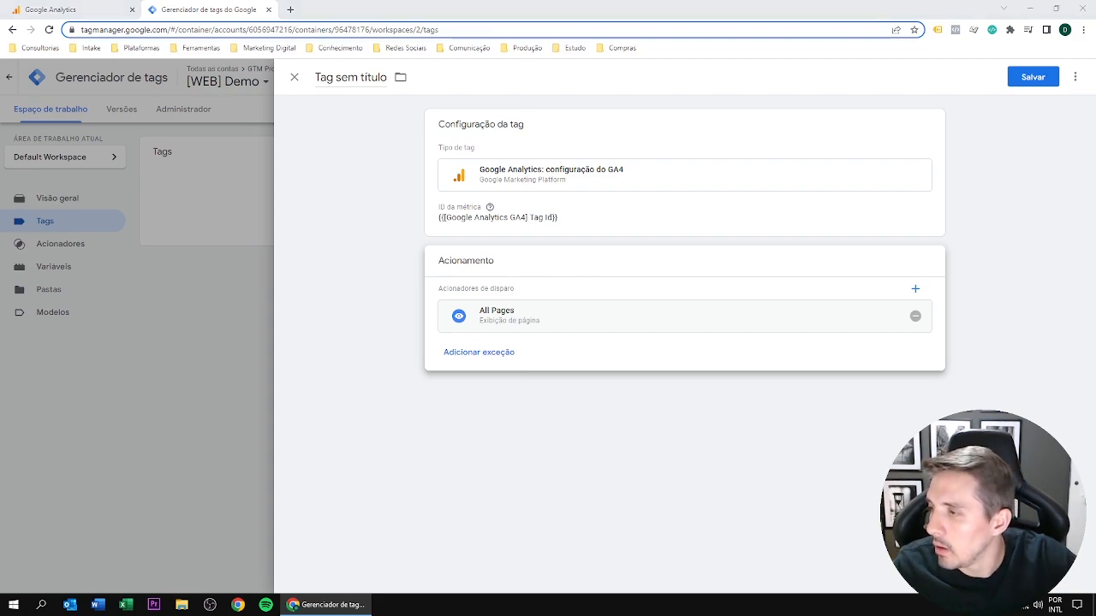
Save the tag as [Google Analytics GA4] Tag and submit the workspace changes.
drag(317, 77, 387, 78)
text([Google Analytics GA4] Tag)
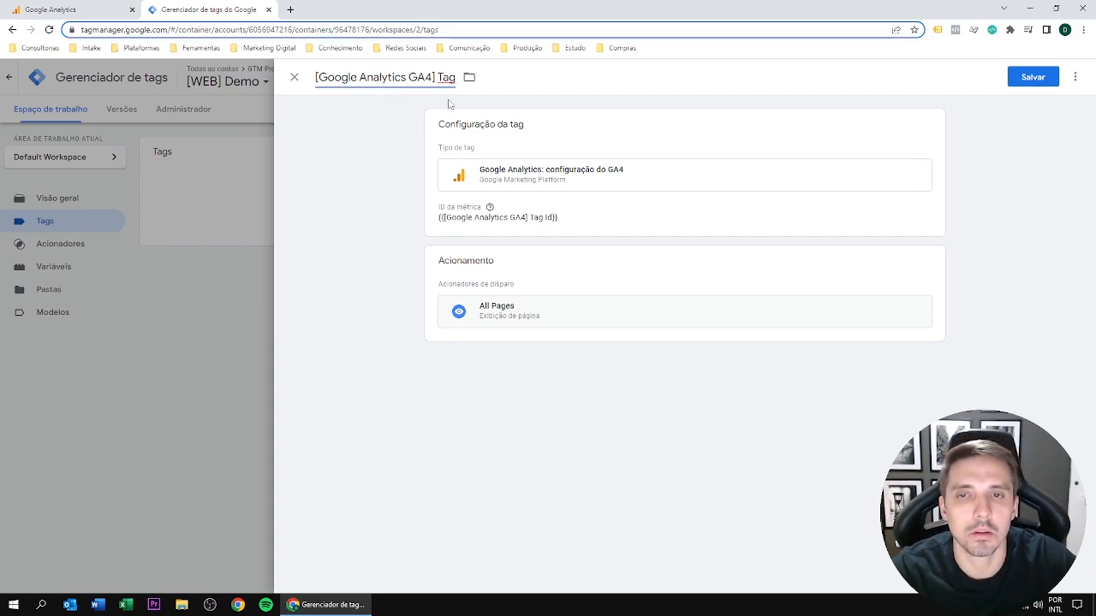
click(1021, 78)
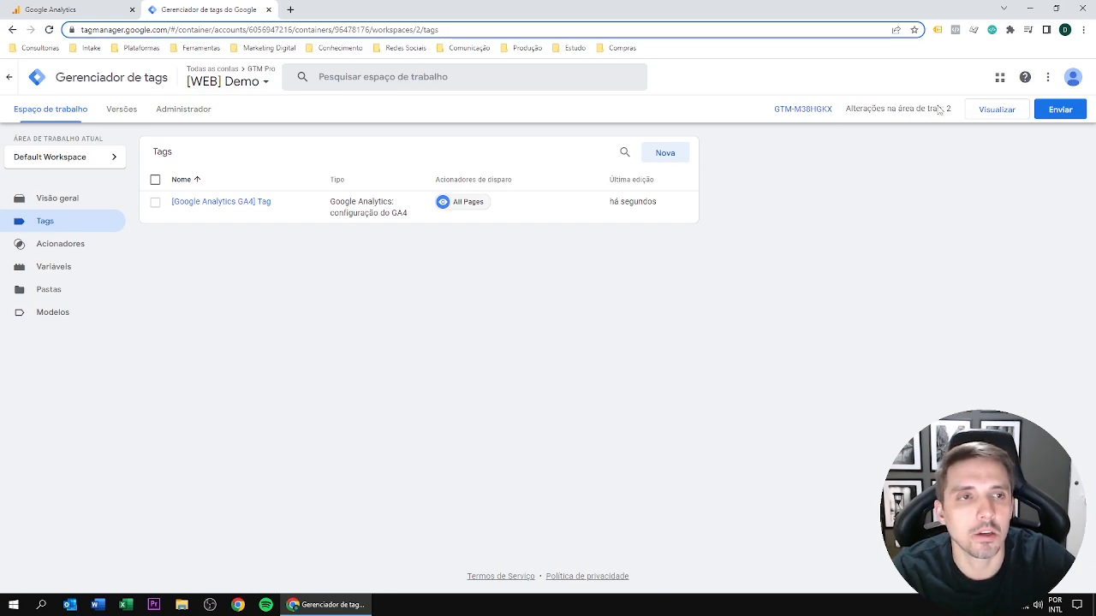
click(1065, 112)
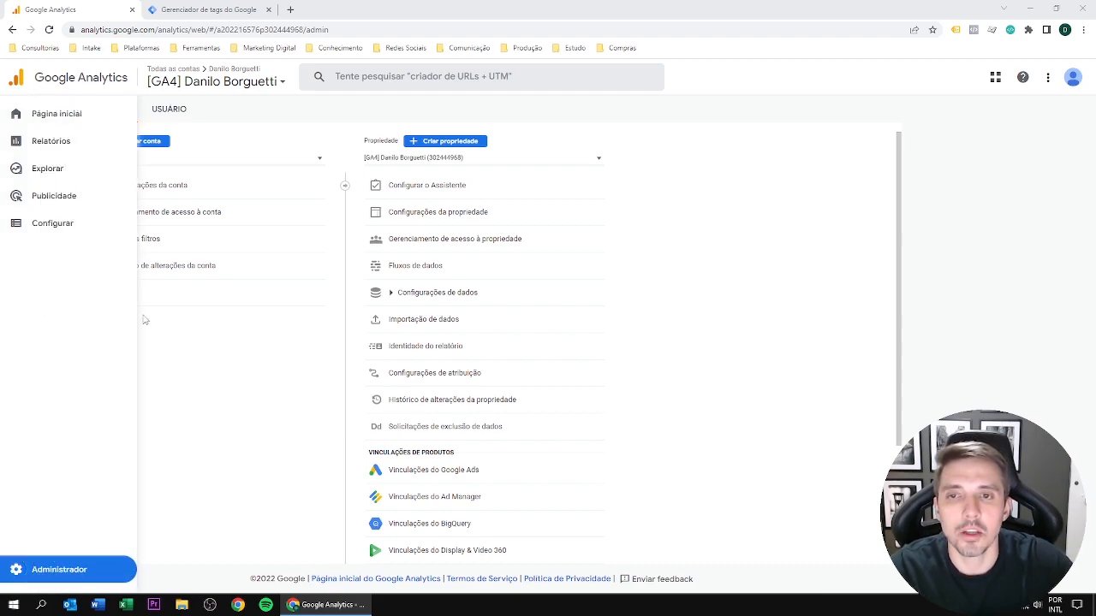
Enable Google Indicators data collection in the Google Analytics property's data settings.
click(394, 300)
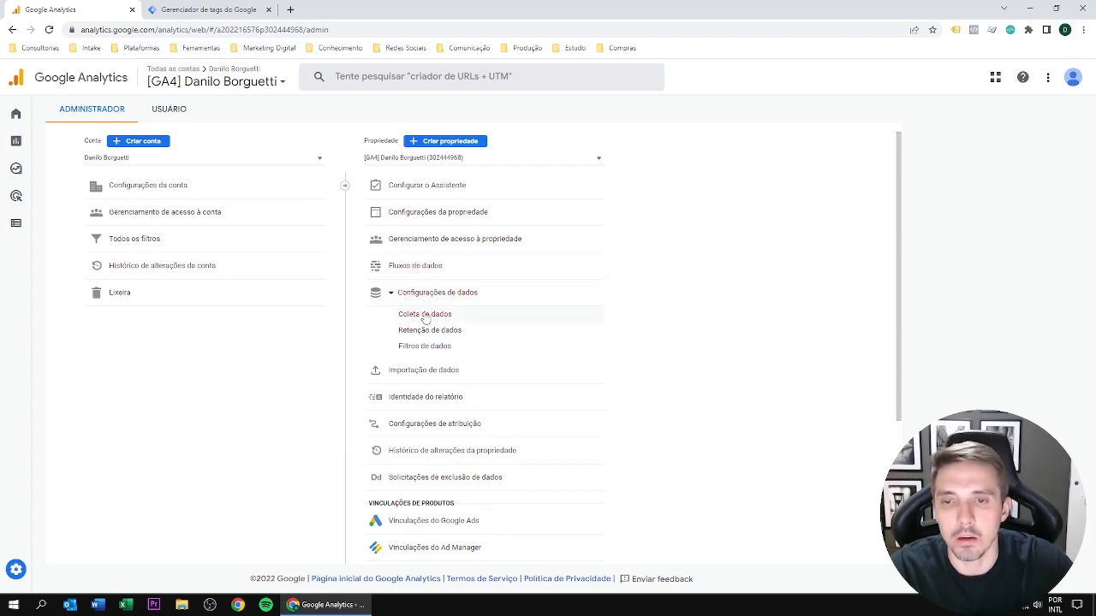
click(426, 315)
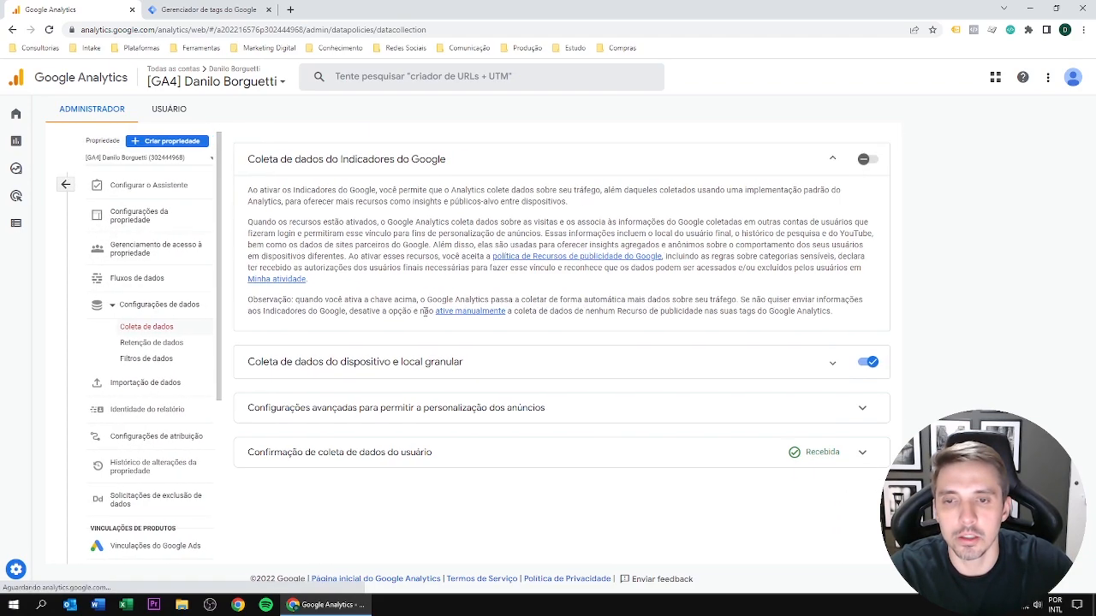
click(867, 160)
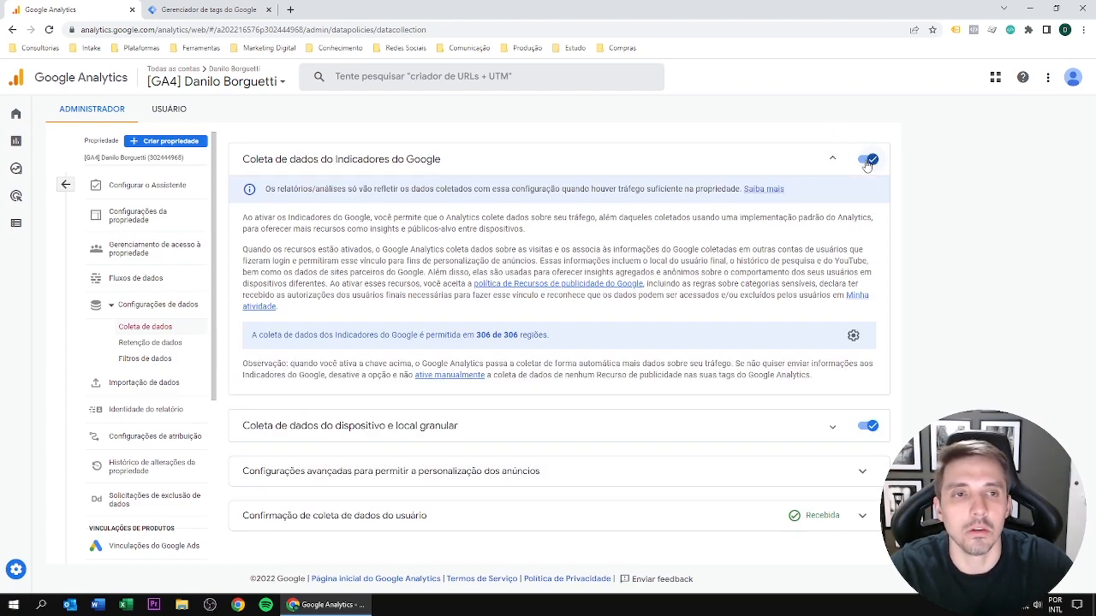
Set the property's event data retention to 14 months and save the setting.
click(137, 346)
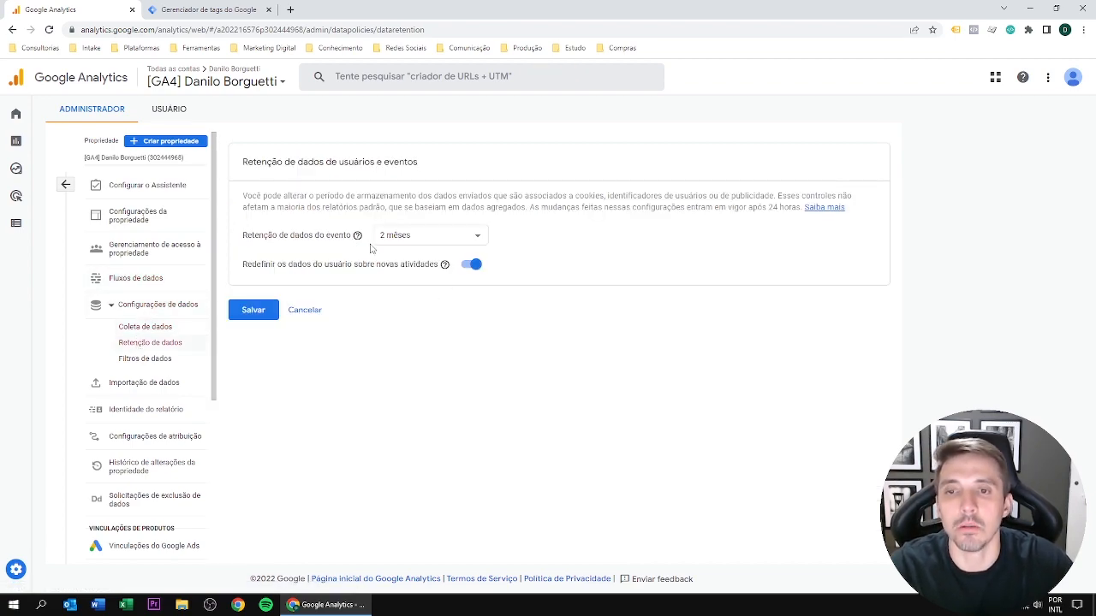
click(414, 239)
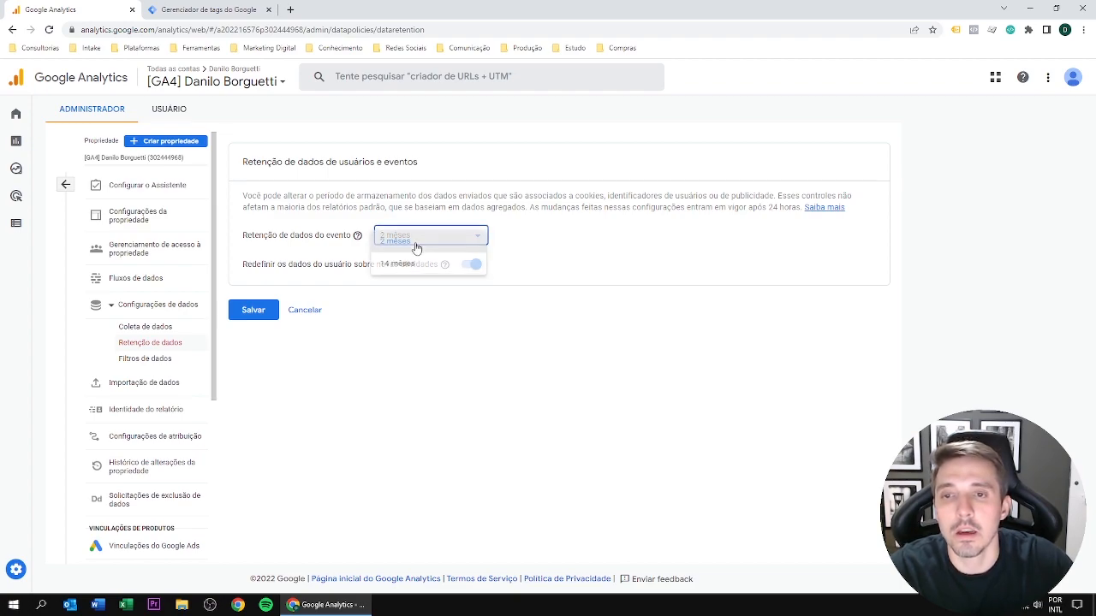
click(397, 262)
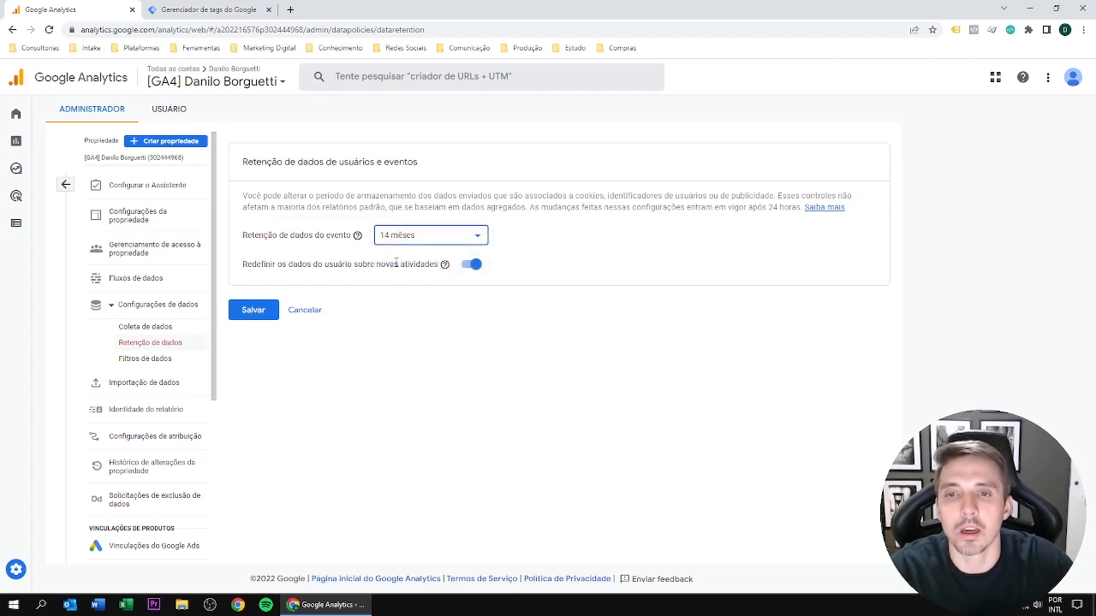
click(250, 310)
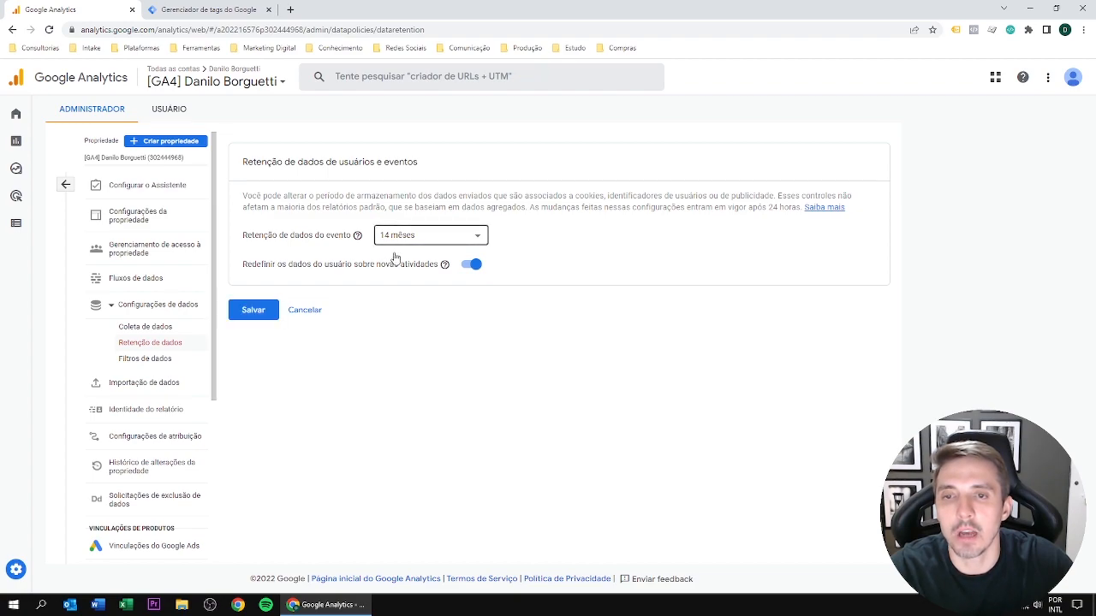
Review the domain configuration in the Google tag settings of the Site data stream.
mouse_move(39, 163)
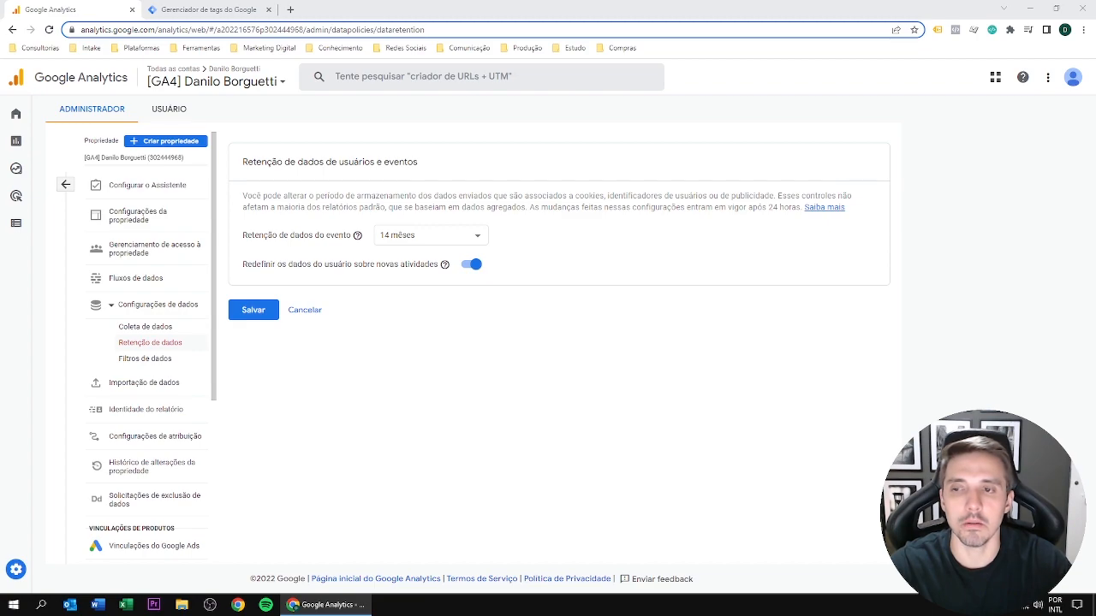
click(137, 282)
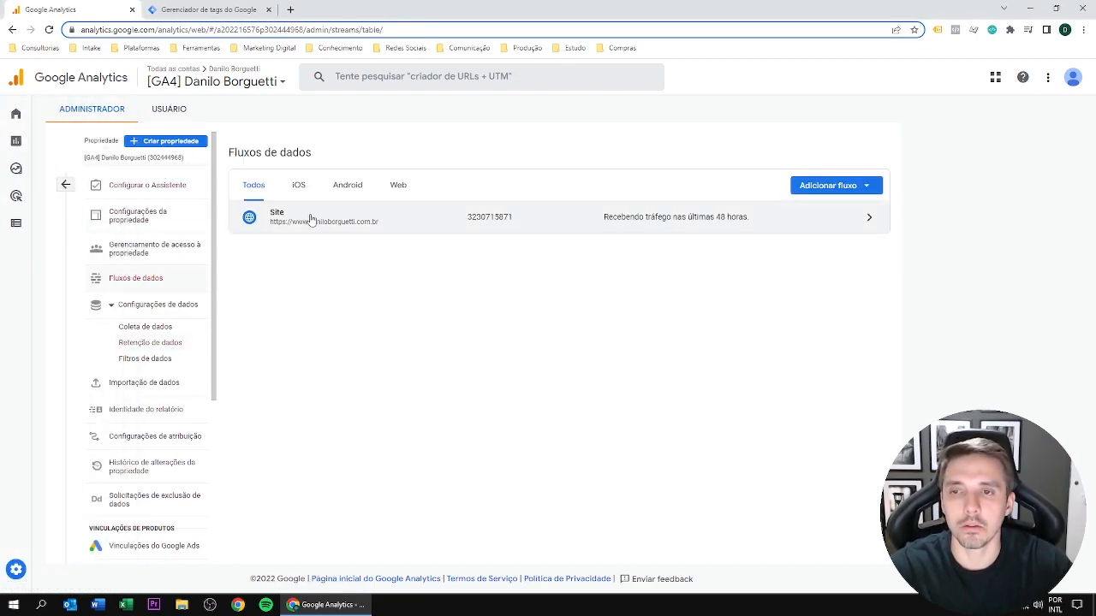
click(311, 219)
scroll(381, 235, down, 1)
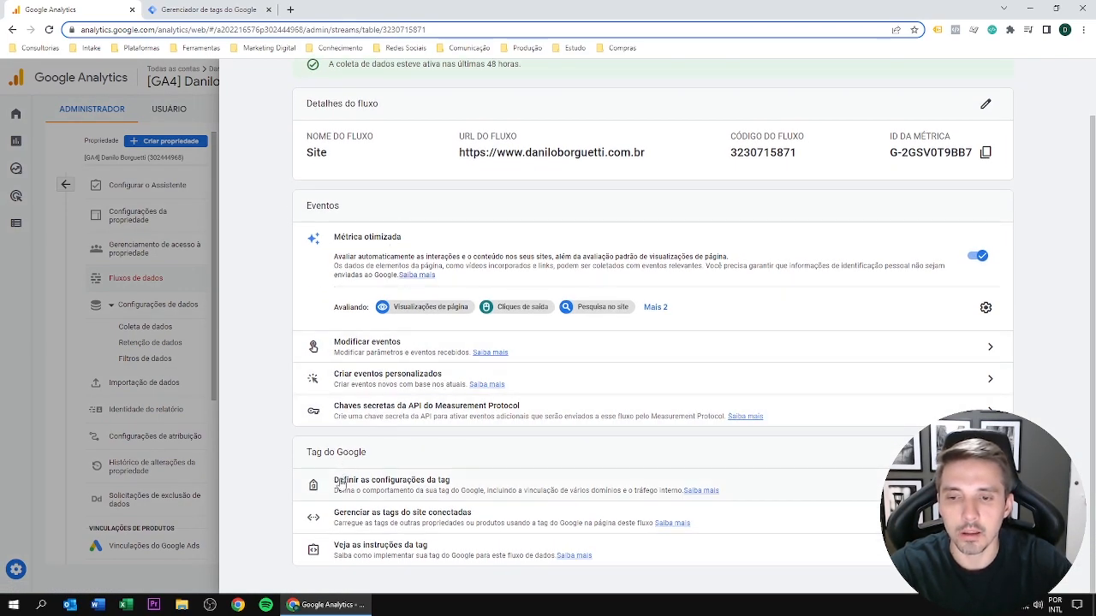
click(395, 486)
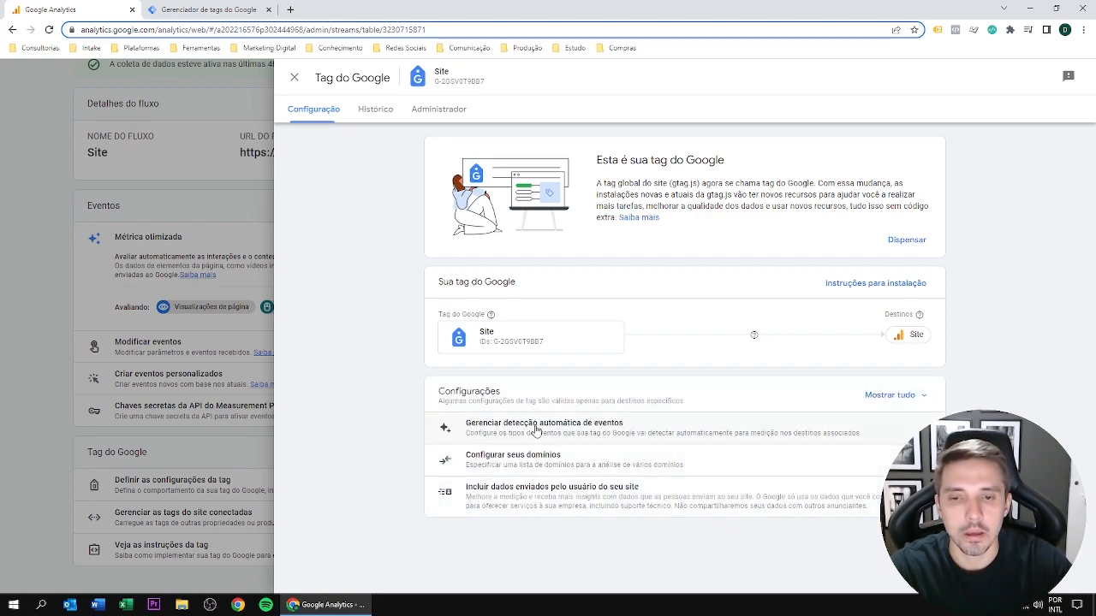
click(493, 467)
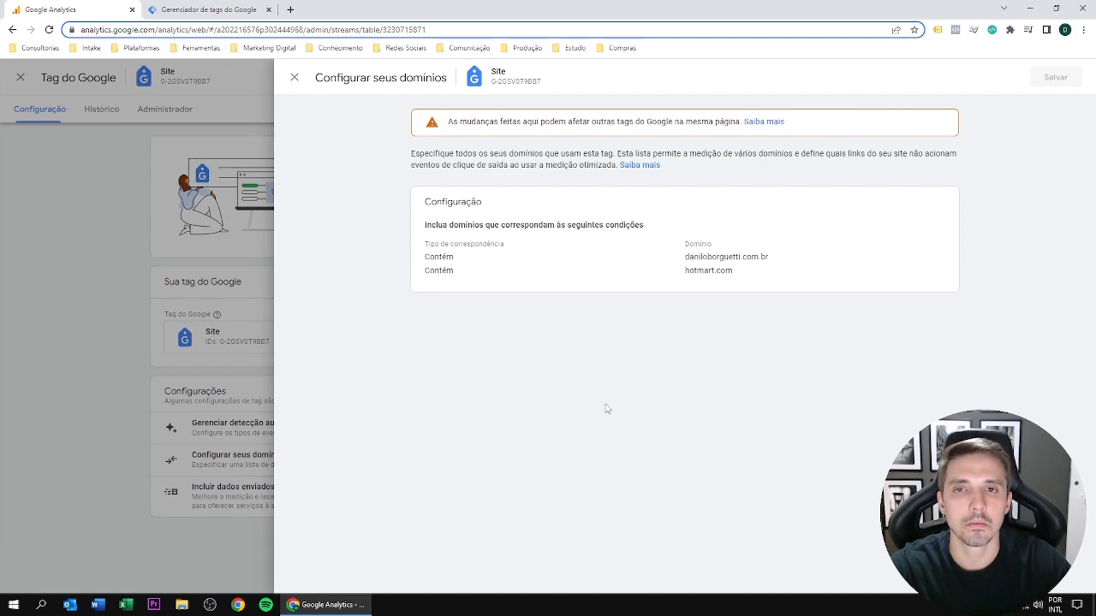
click(868, 269)
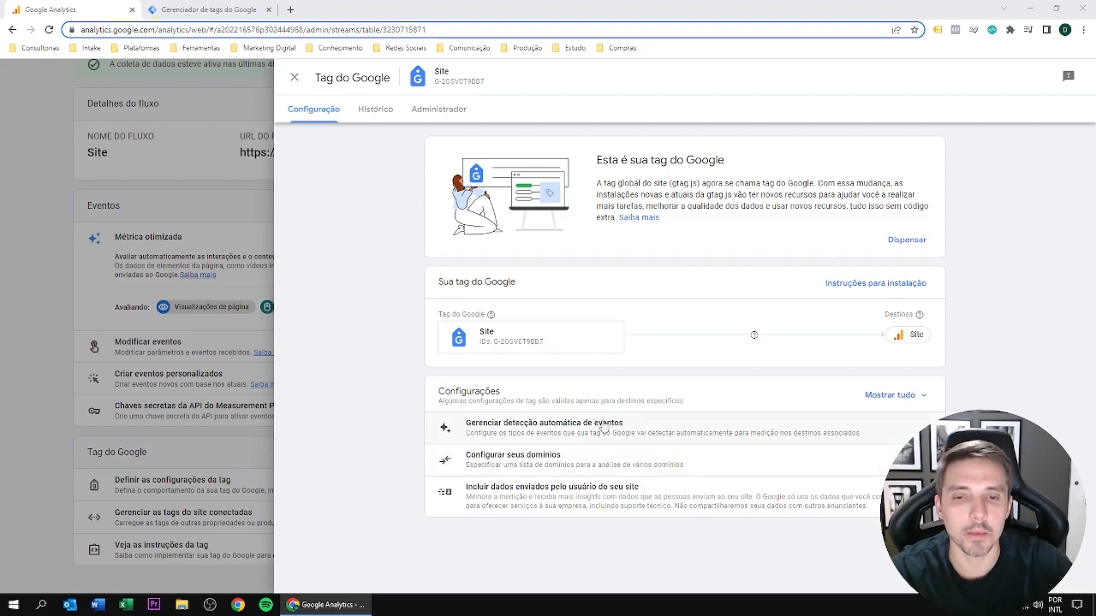
Draft an internal traffic rule named Escritorio in the Google tag settings with match type "O endereço IP é igual a" and discard it.
click(893, 395)
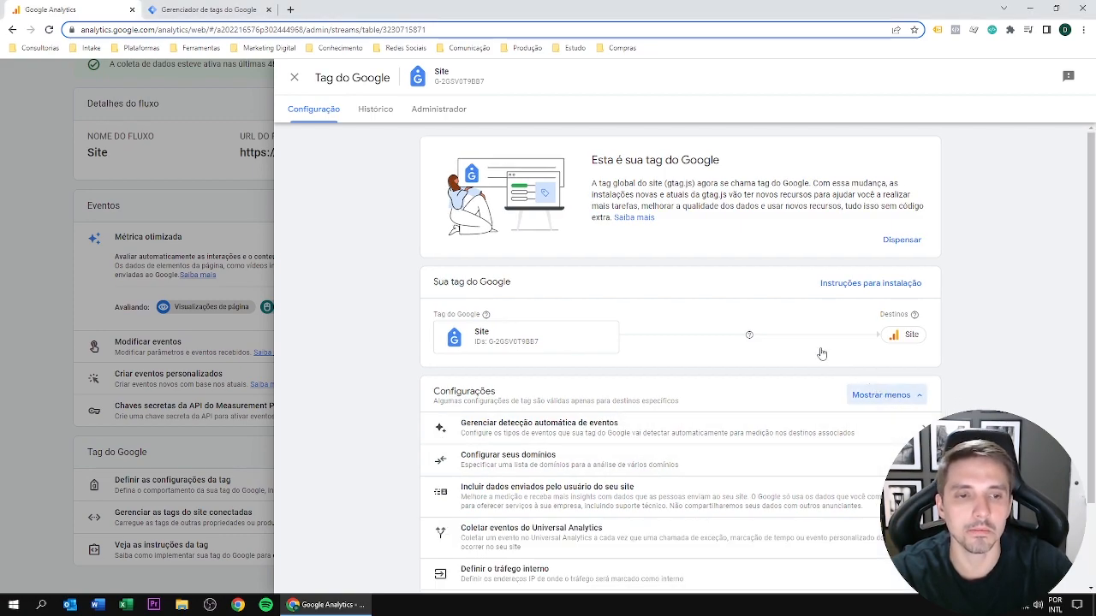
scroll(661, 310, down, 2)
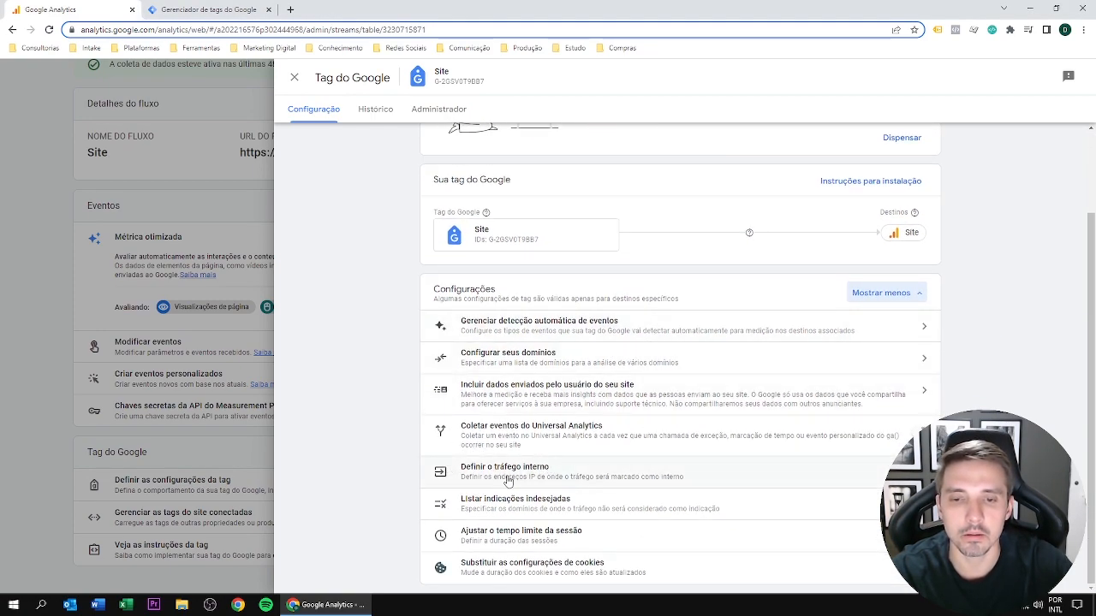
click(443, 472)
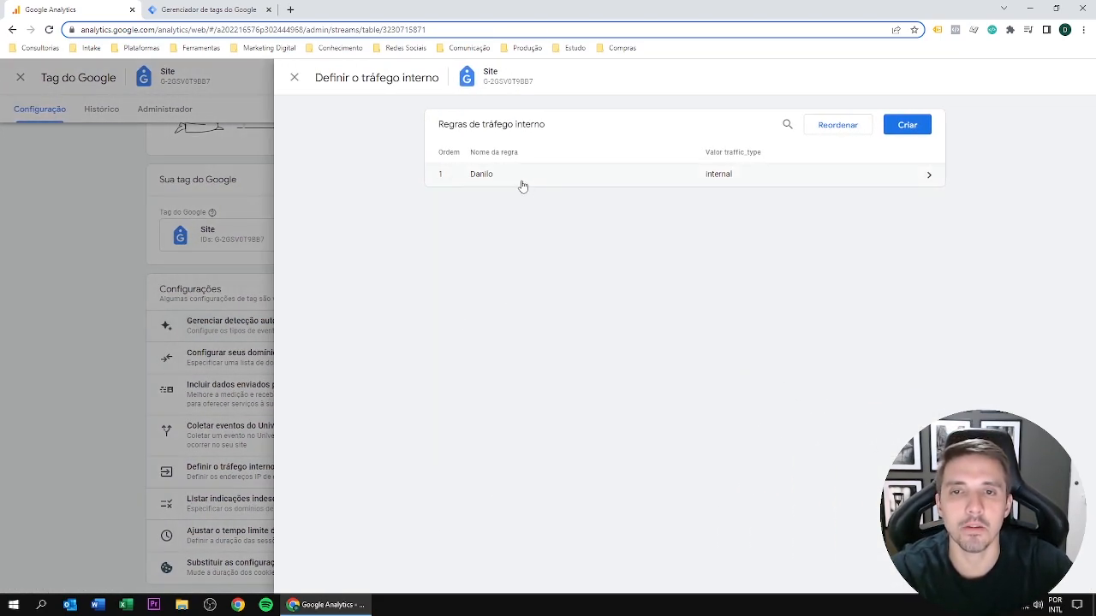
click(905, 127)
click(466, 215)
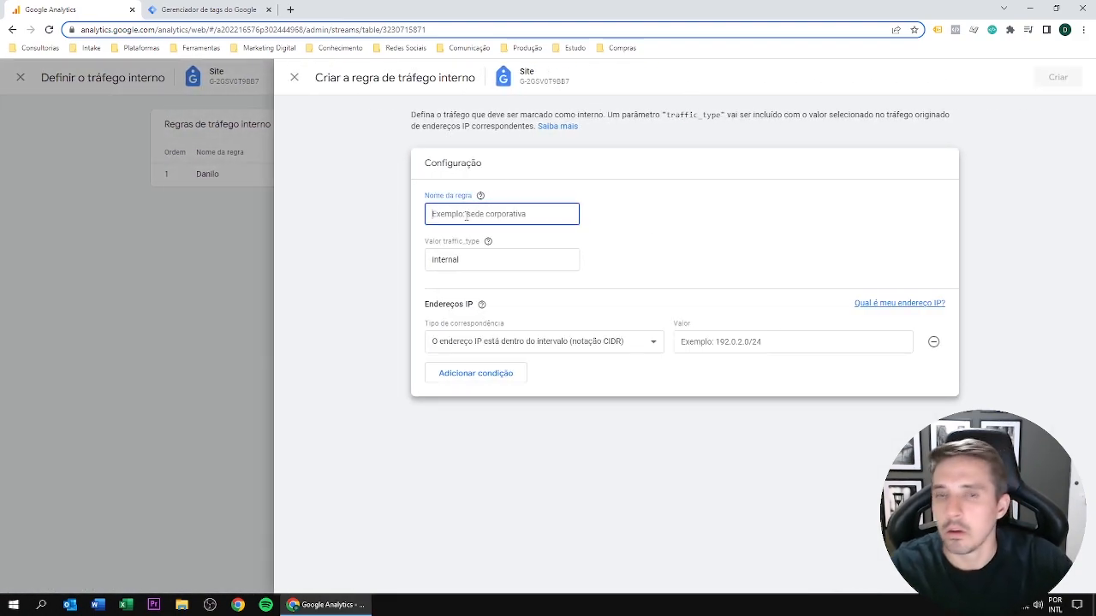
text(Escritorio)
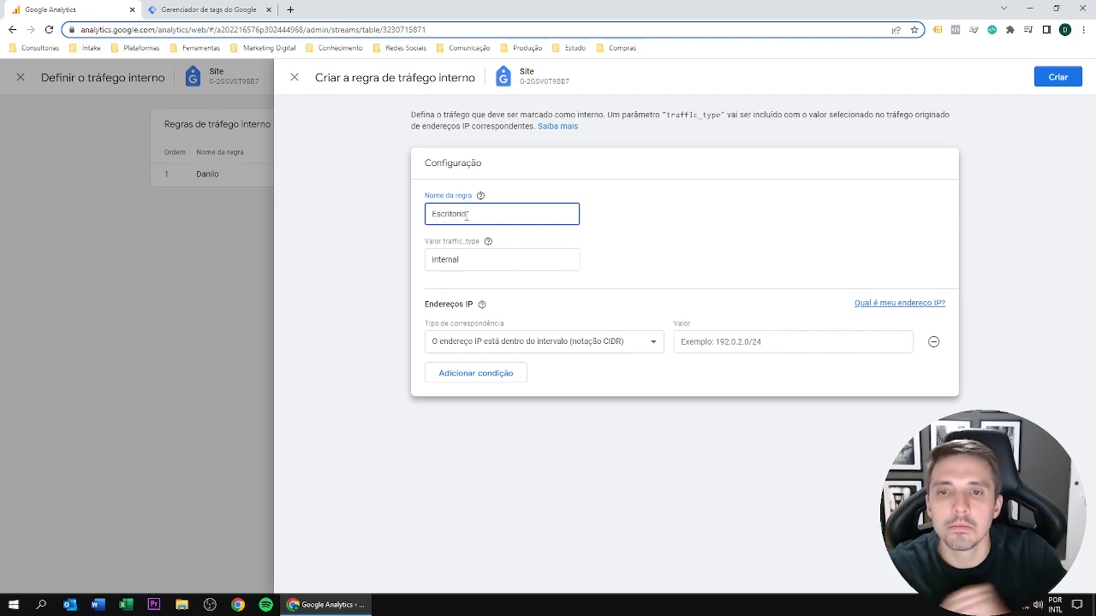
click(418, 256)
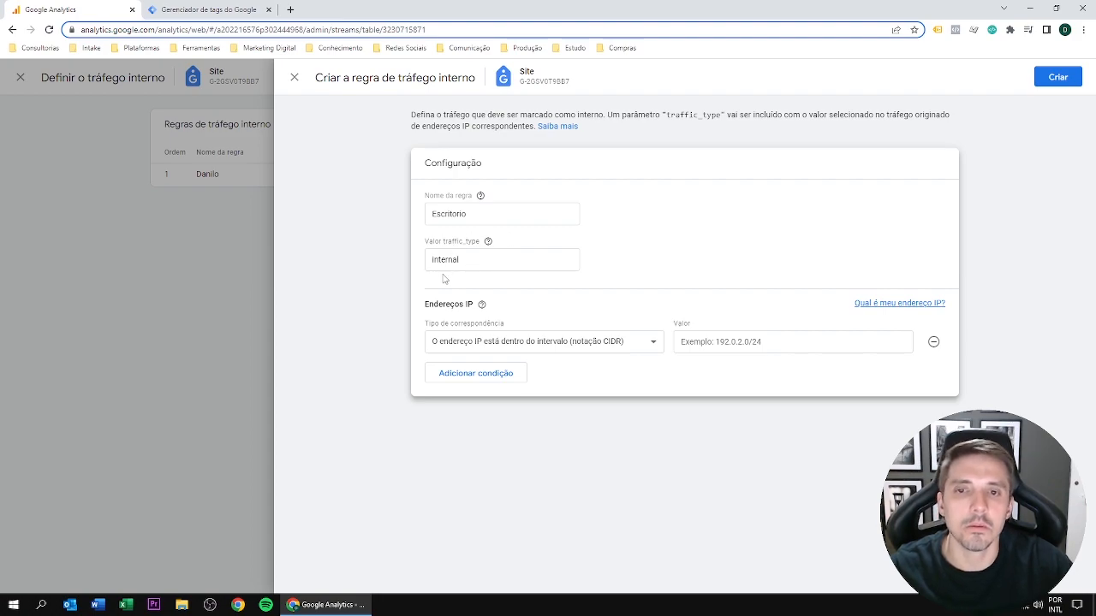
click(521, 341)
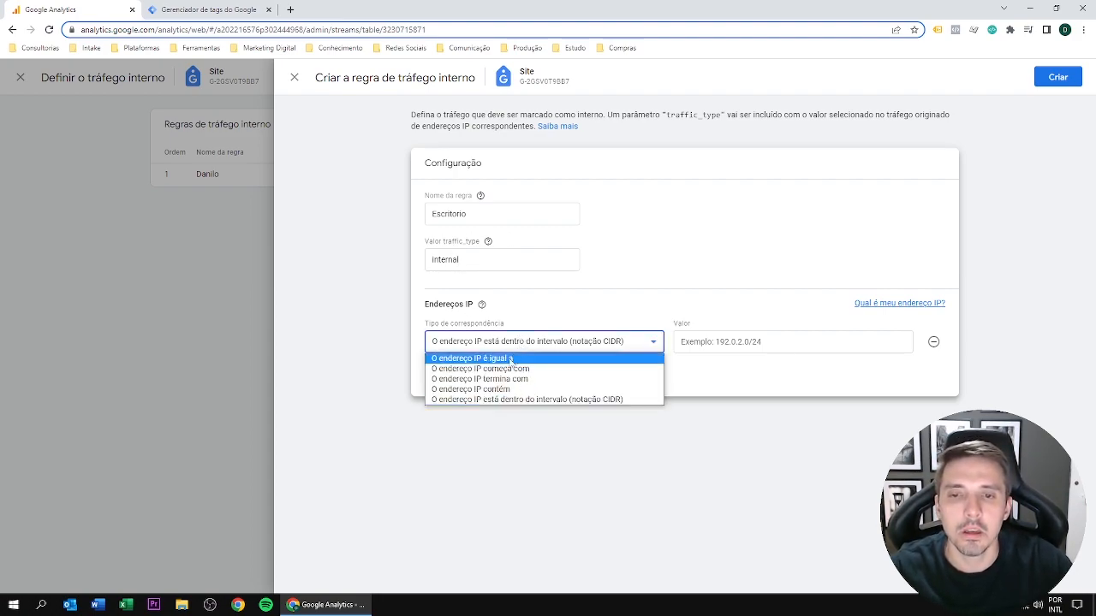
click(513, 359)
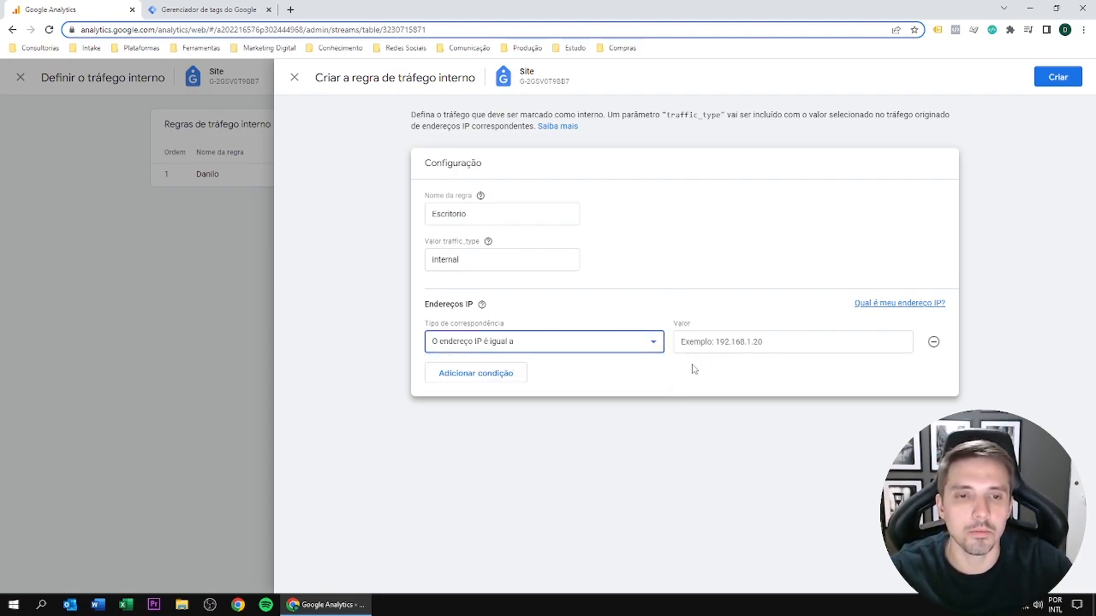
click(291, 77)
click(648, 212)
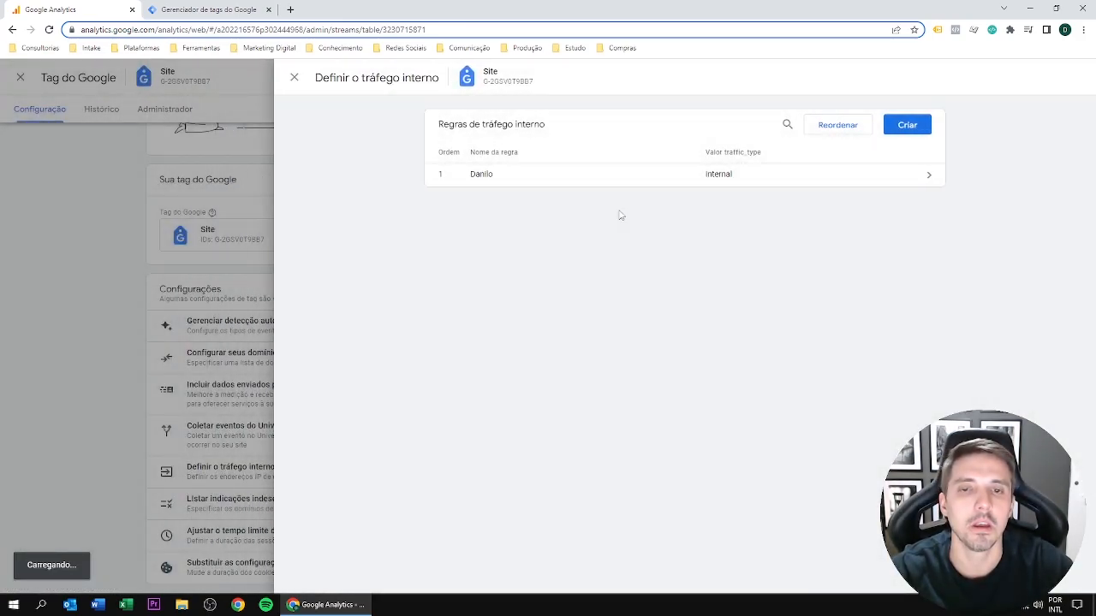
Open the Internal Traffic filter in the property's data filters and review its operation, parameter value and filter state.
click(293, 78)
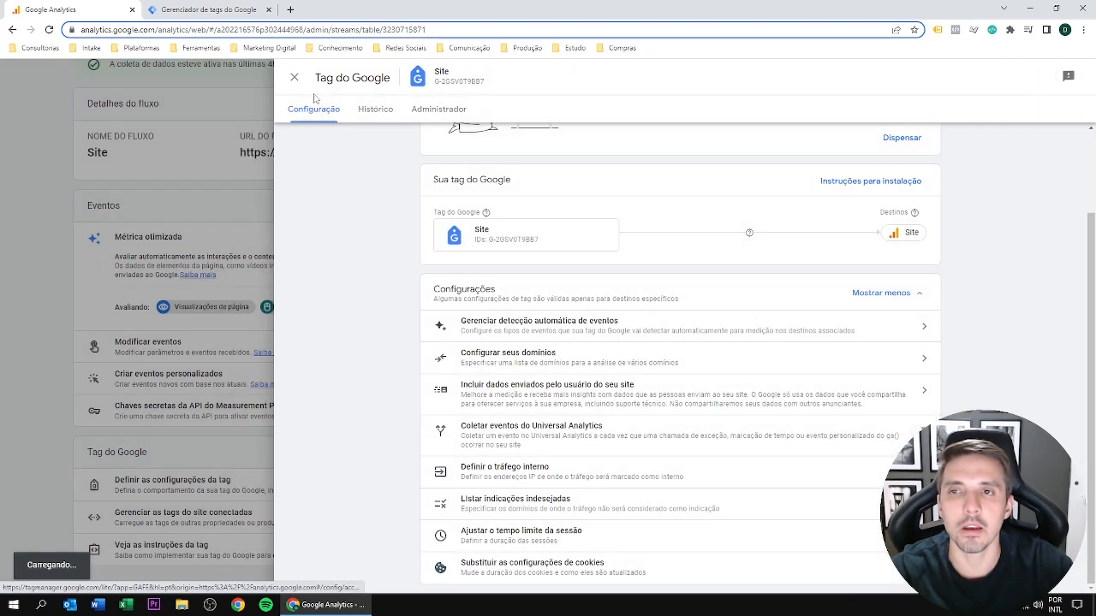
click(294, 78)
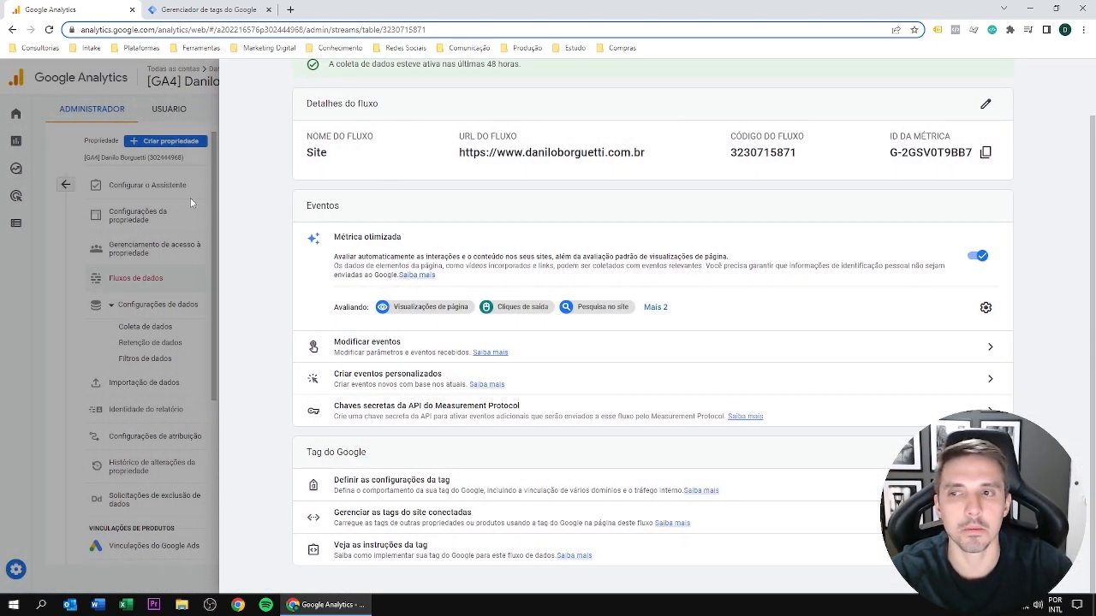
click(141, 277)
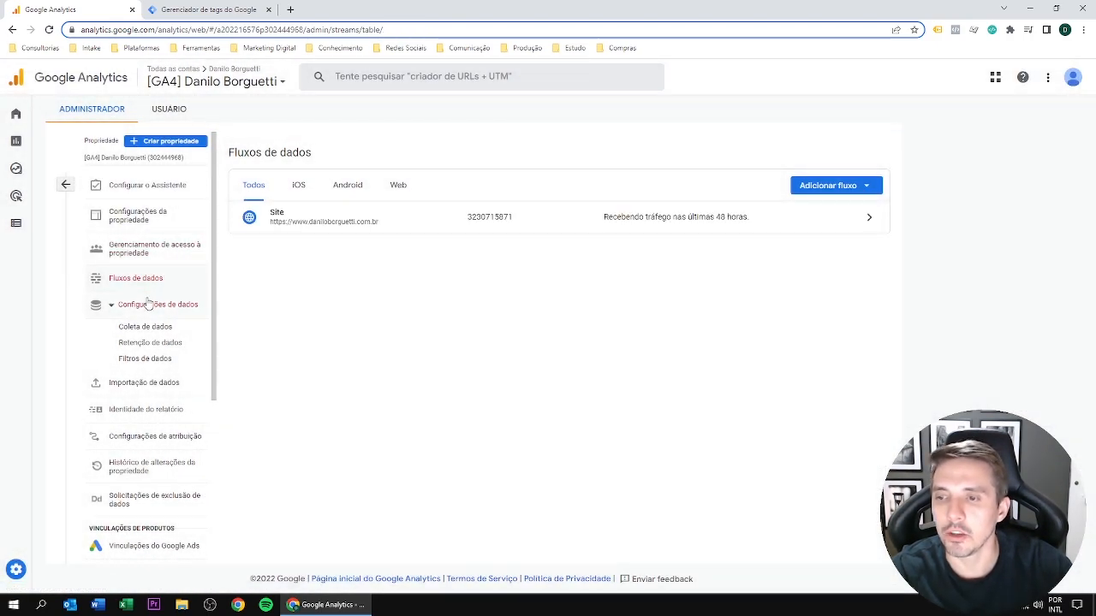
scroll(148, 302, down, 1)
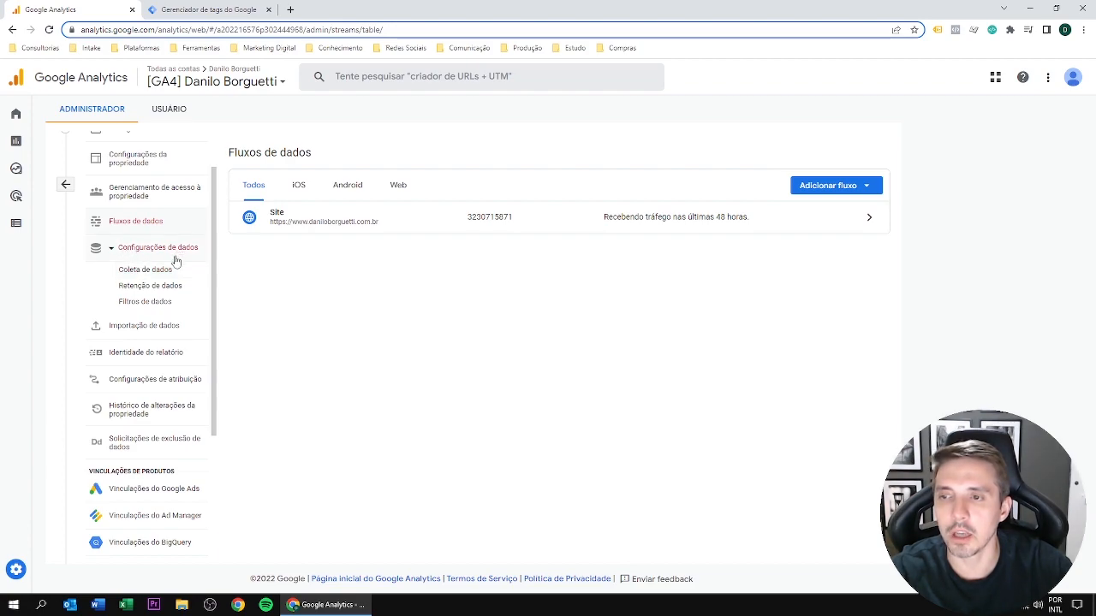
click(139, 306)
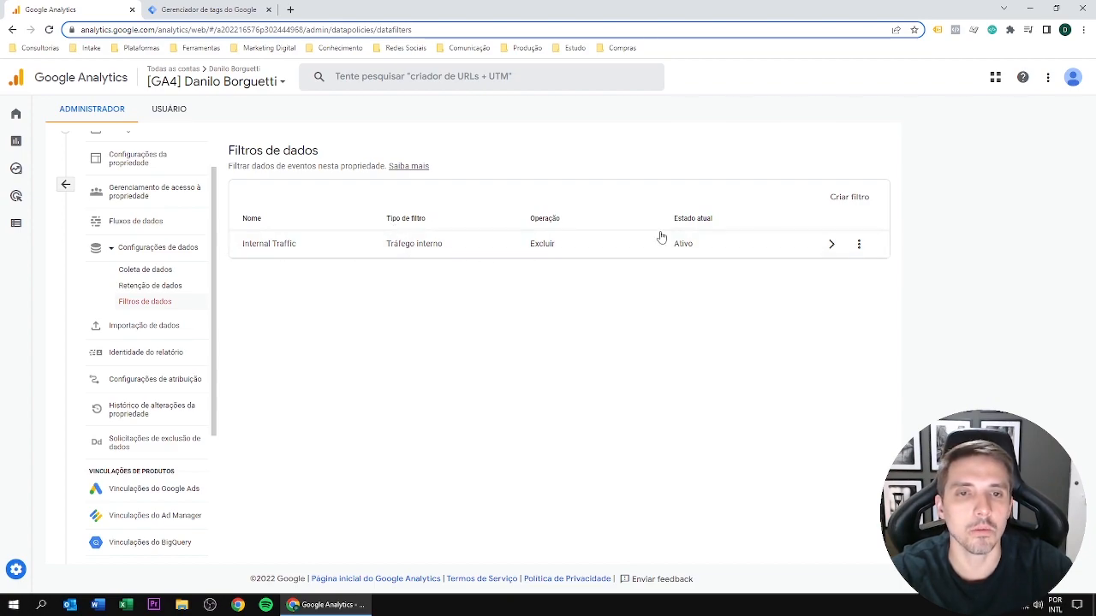
click(626, 244)
scroll(454, 308, down, 1)
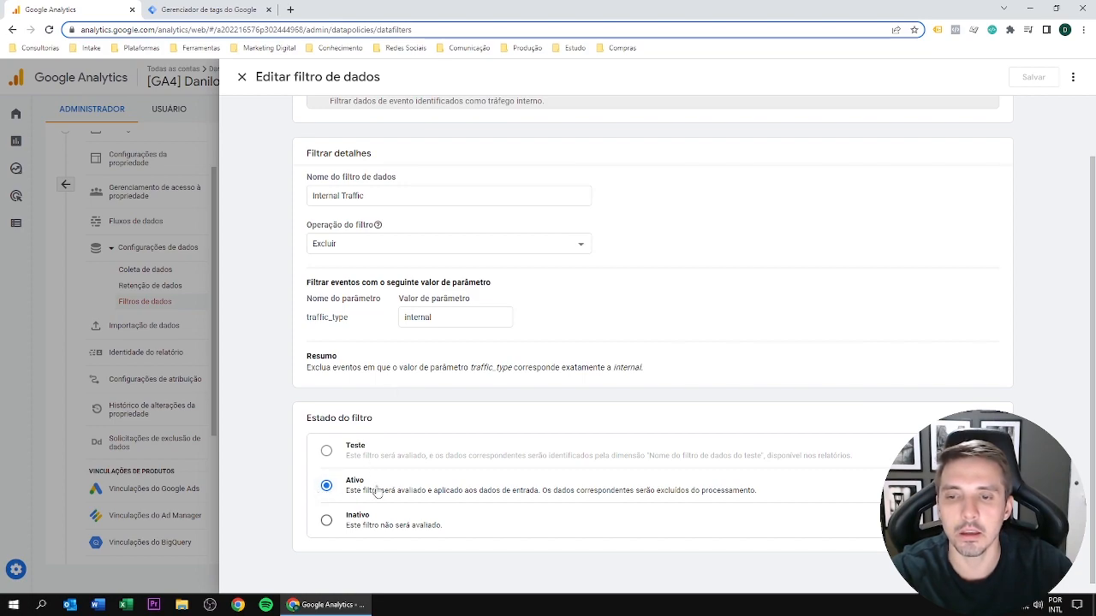
scroll(393, 490, up, 3)
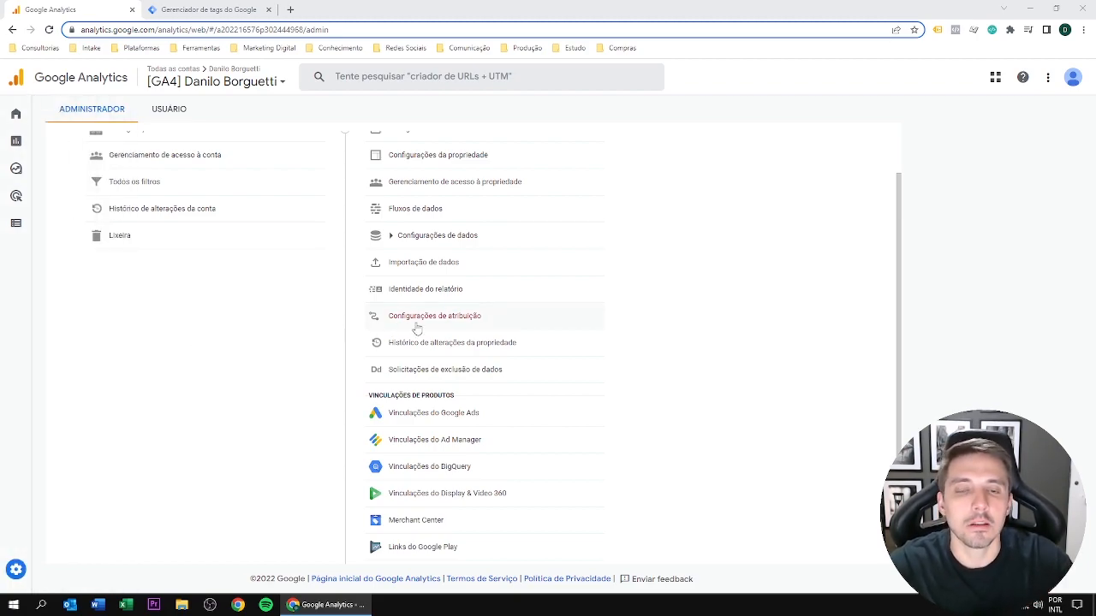
Review the unwanted referrals domain condition in the Site data stream's Google tag settings and close it without saving.
click(408, 211)
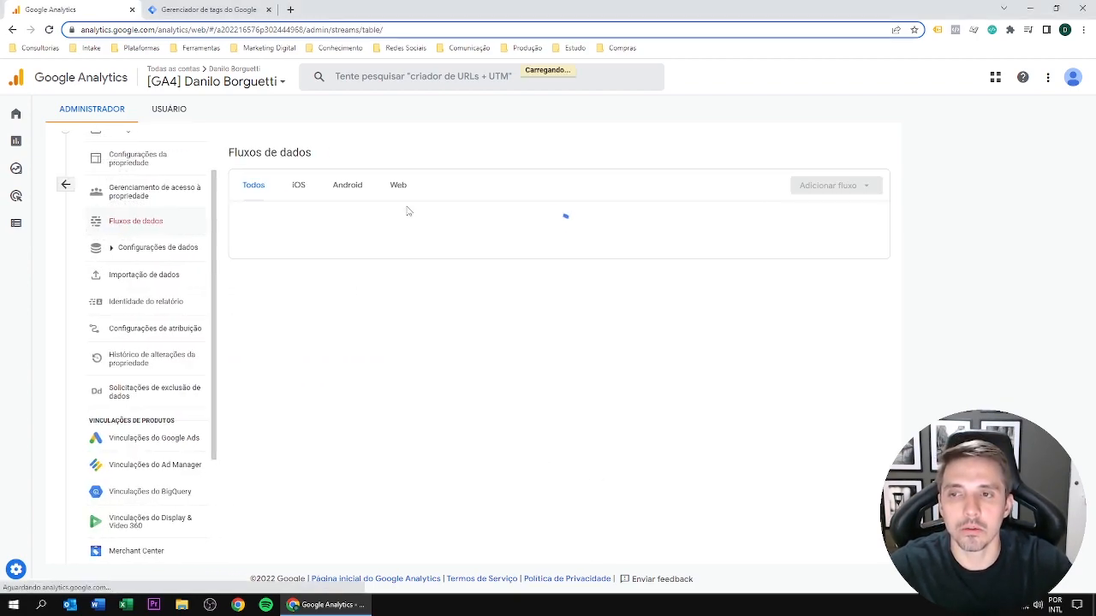
click(291, 214)
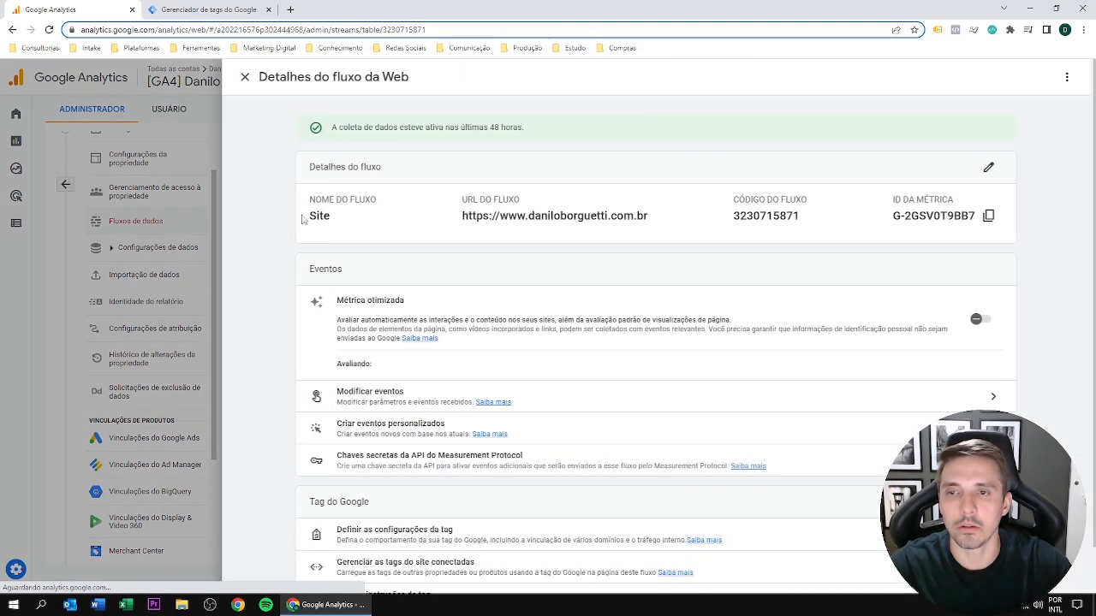
scroll(434, 343, down, 1)
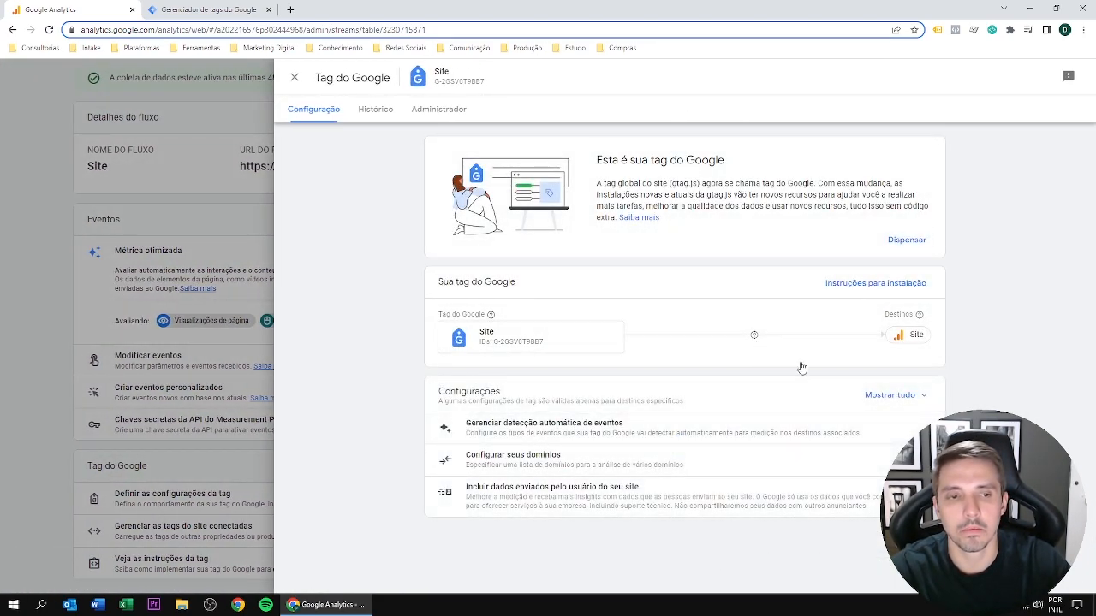
click(906, 396)
scroll(803, 394, down, 2)
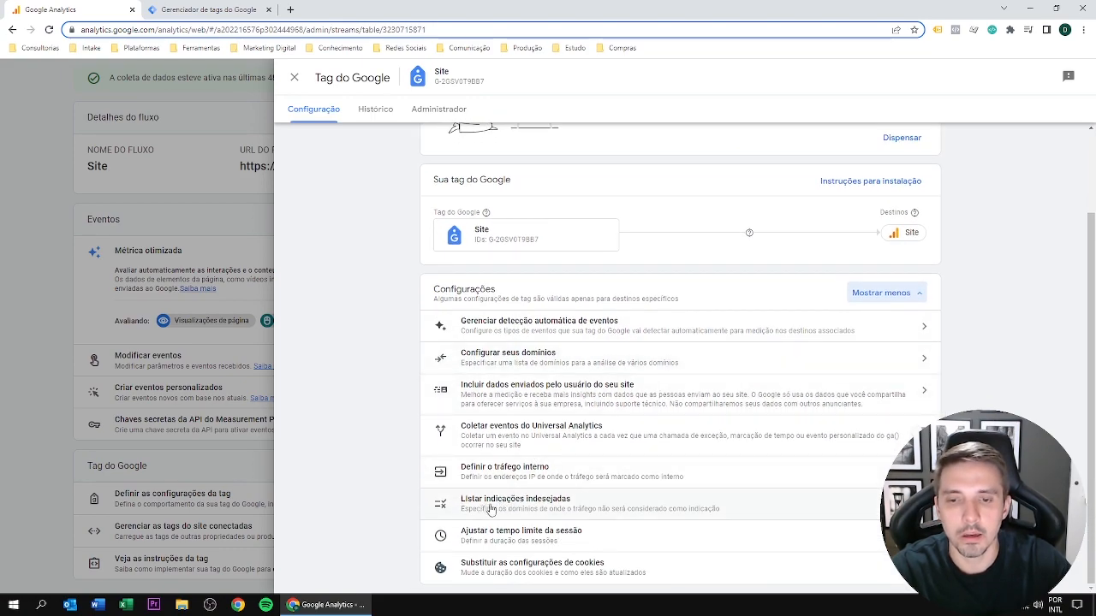
click(535, 503)
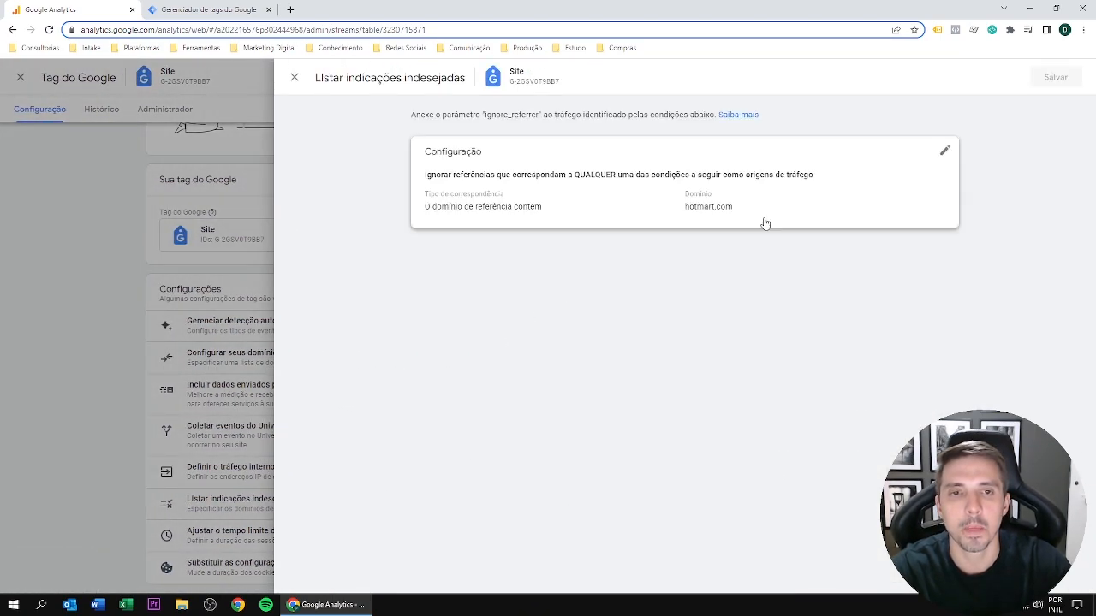
click(775, 220)
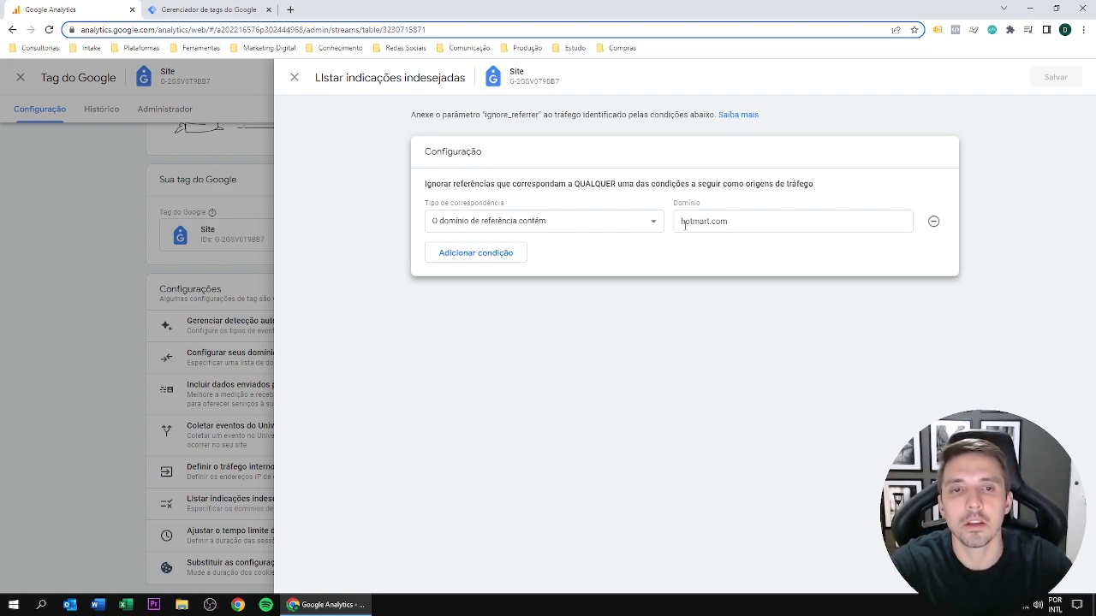
click(294, 78)
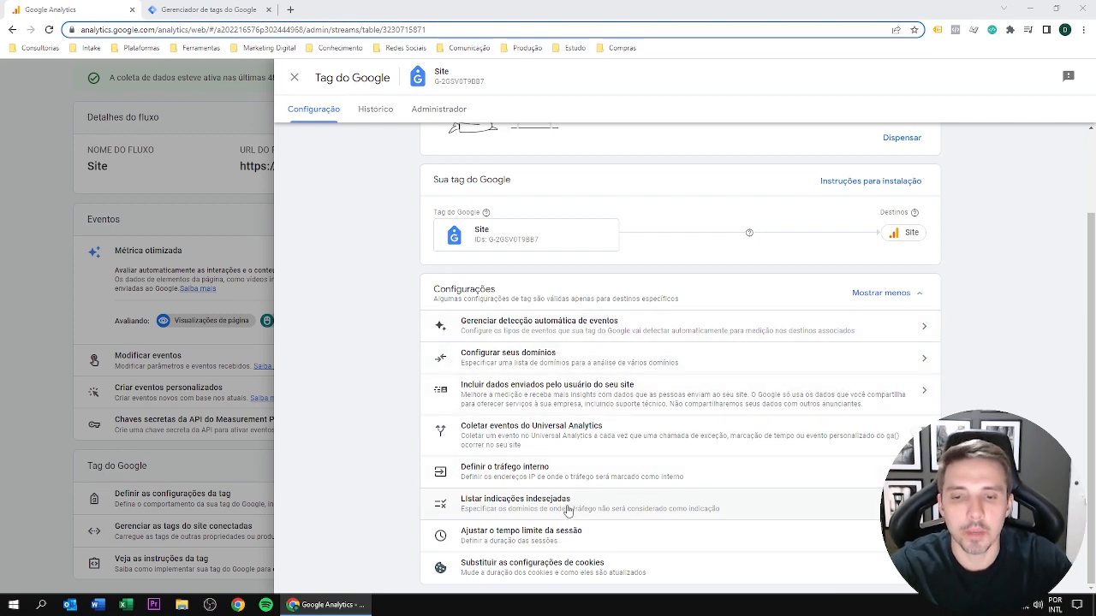
Review the Google tag's session timeout settings, choosing 30 minutes for the limit, and examine the engaged-session timer's seconds options.
click(564, 541)
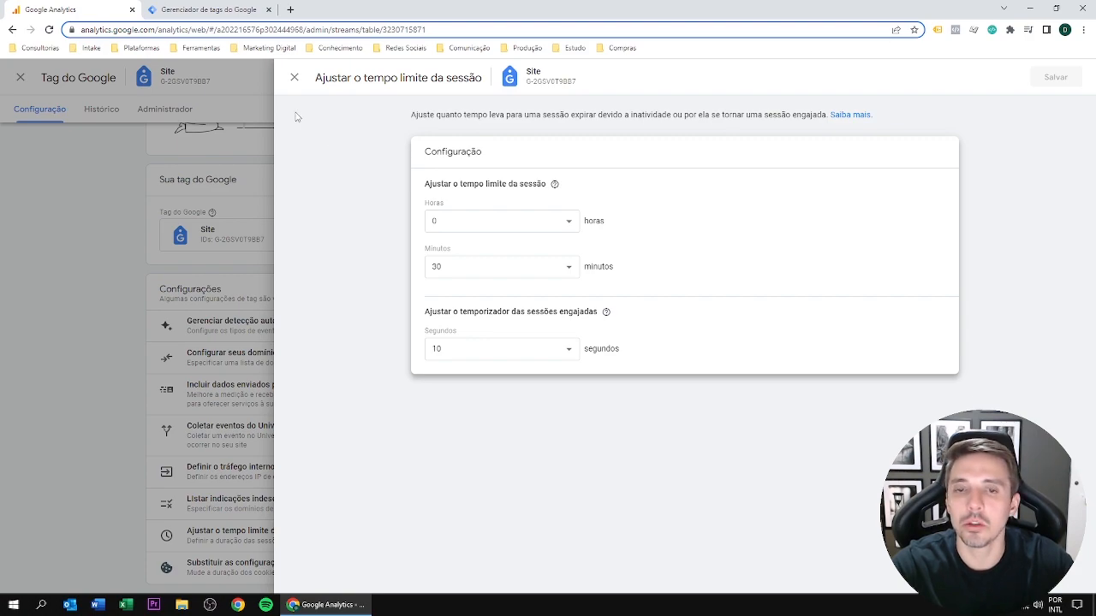
click(209, 10)
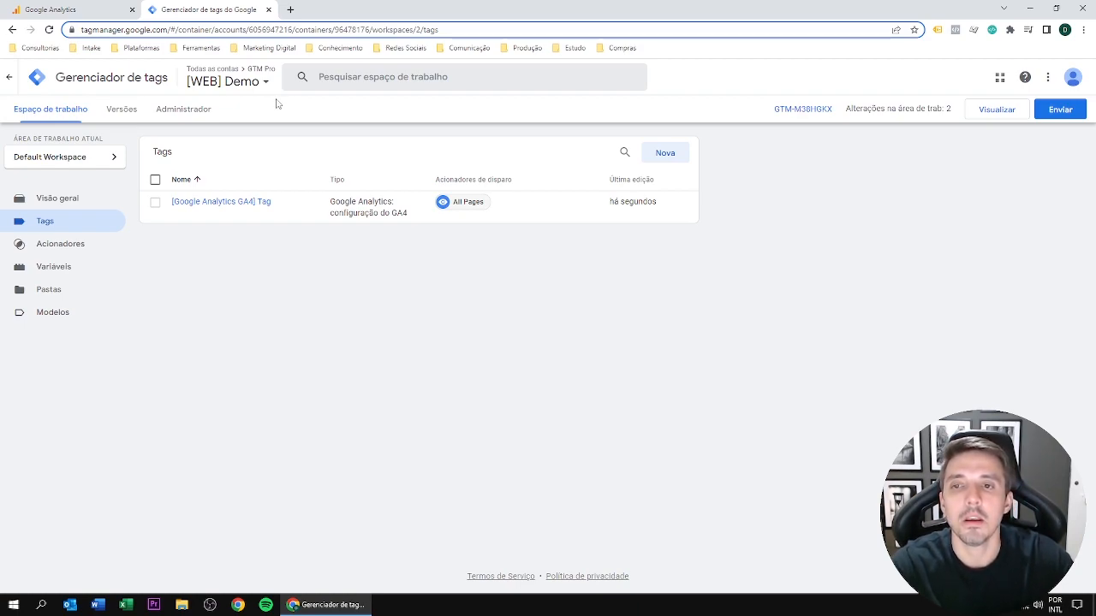
click(99, 11)
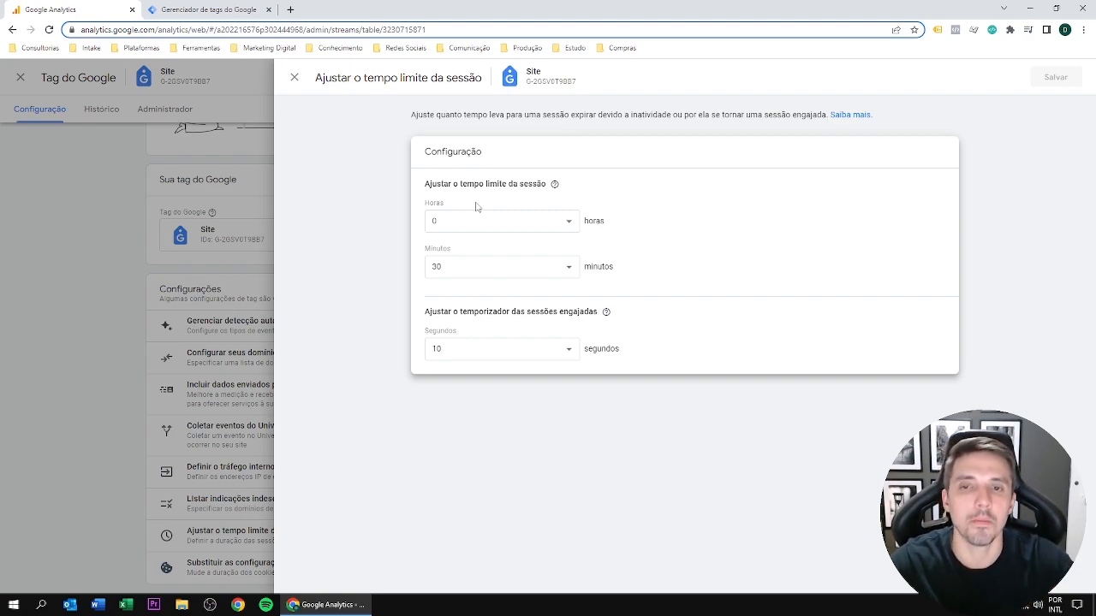
click(569, 268)
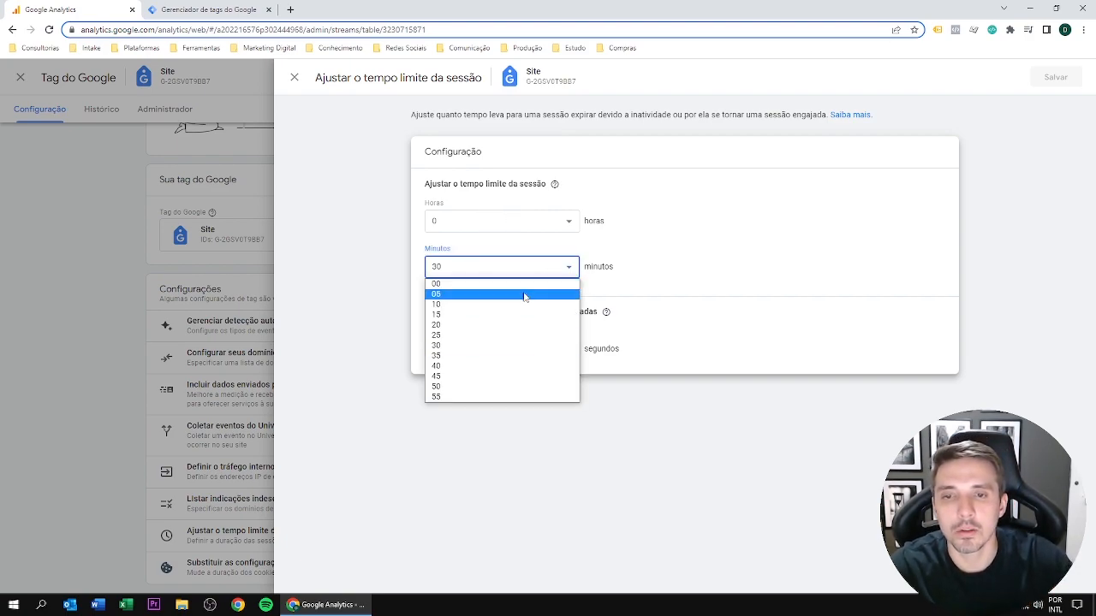
click(465, 346)
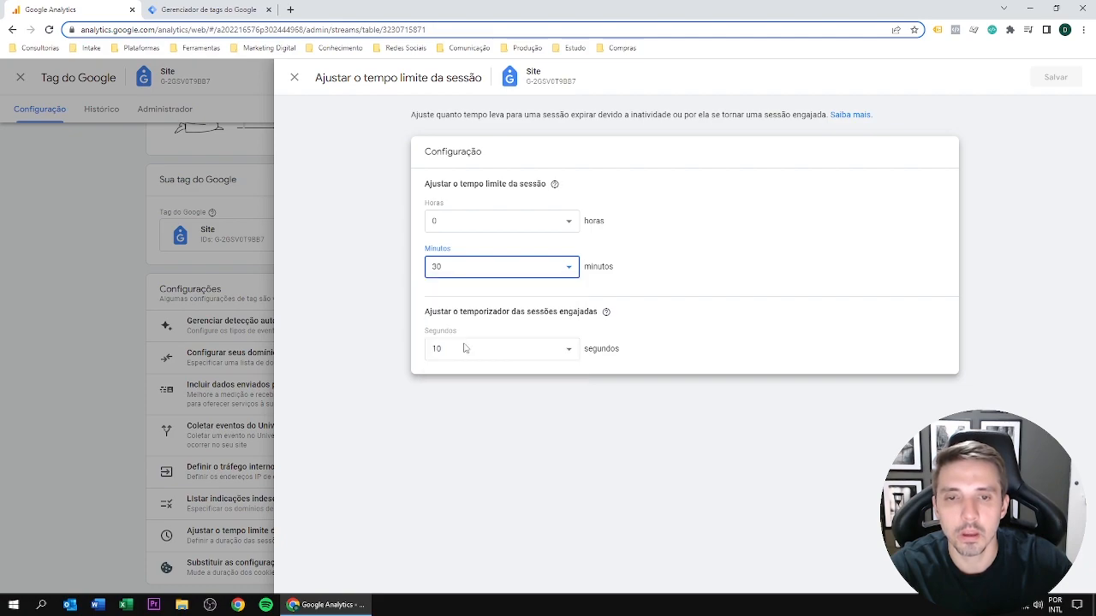
click(516, 354)
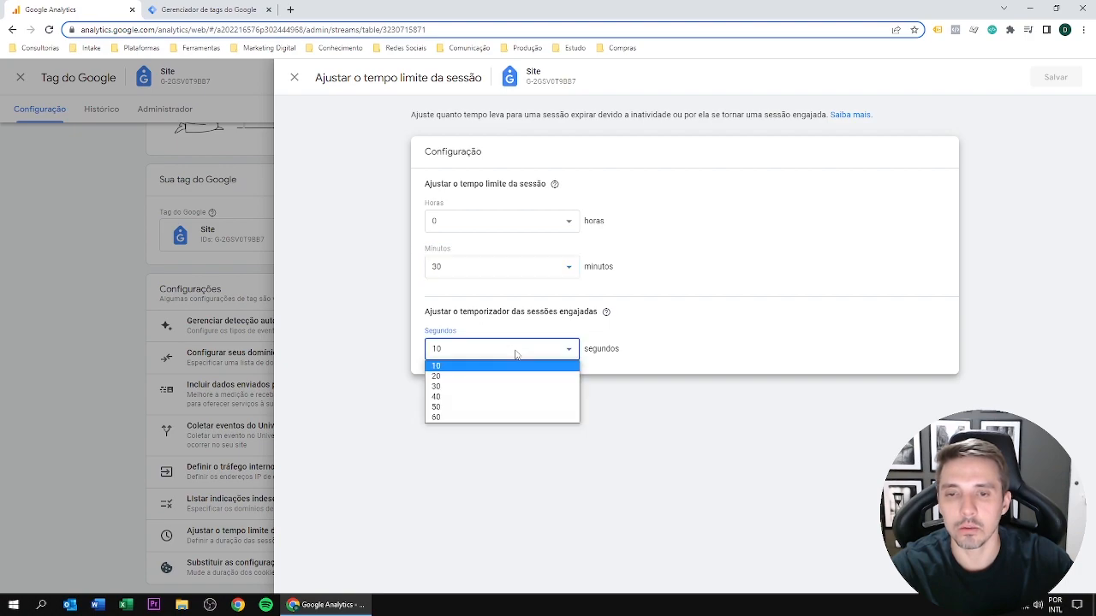